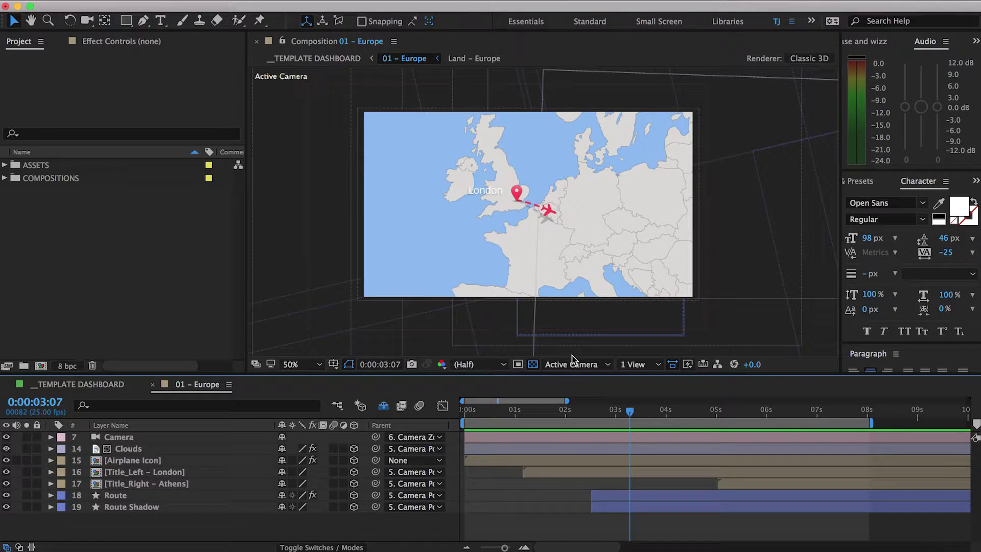
Preview the map animation and stop it at 0:00:05:14 with the plane at Athens
key(space)
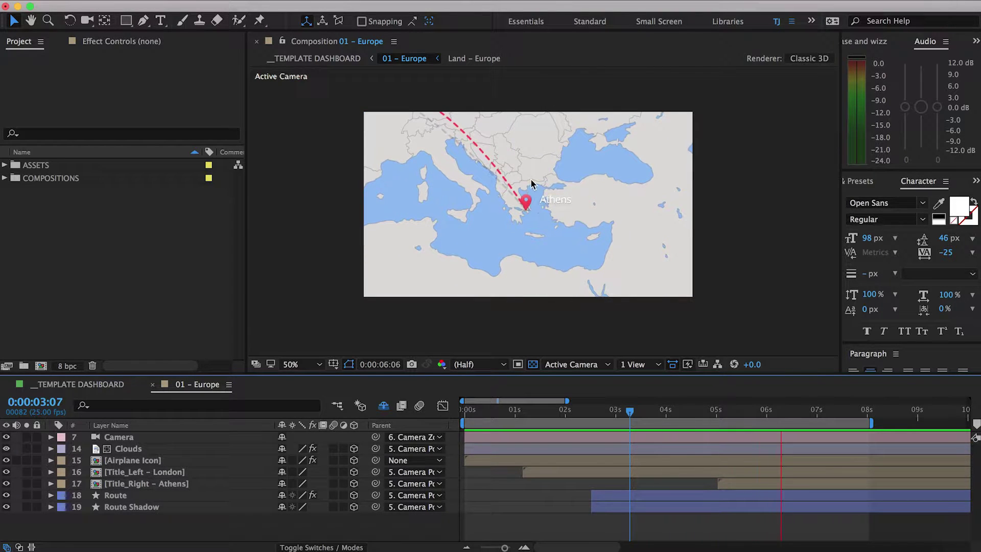
key(space)
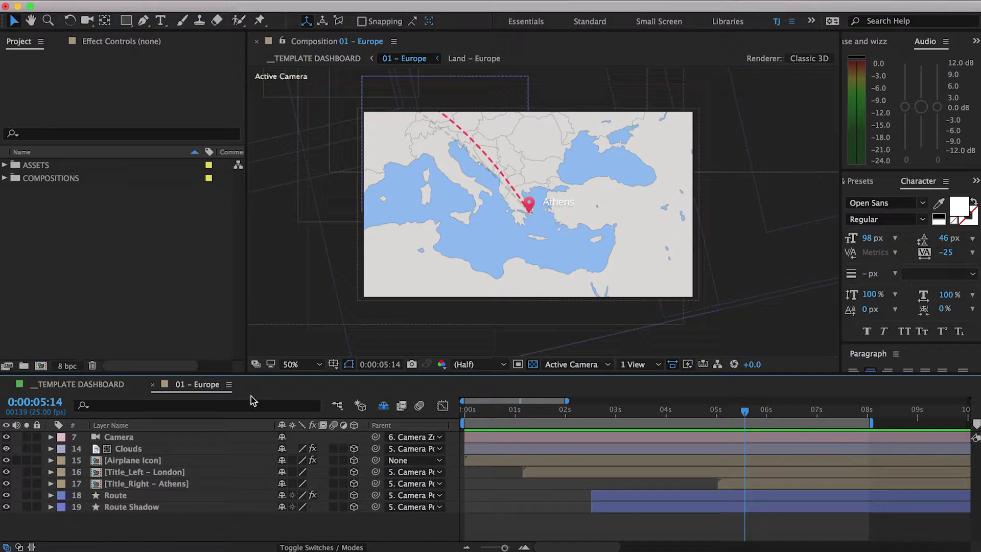
Duplicate the Airplane Icon, Athens title, Route and Route Shadow layers, stack the copies on top, and shift them later
click(153, 461)
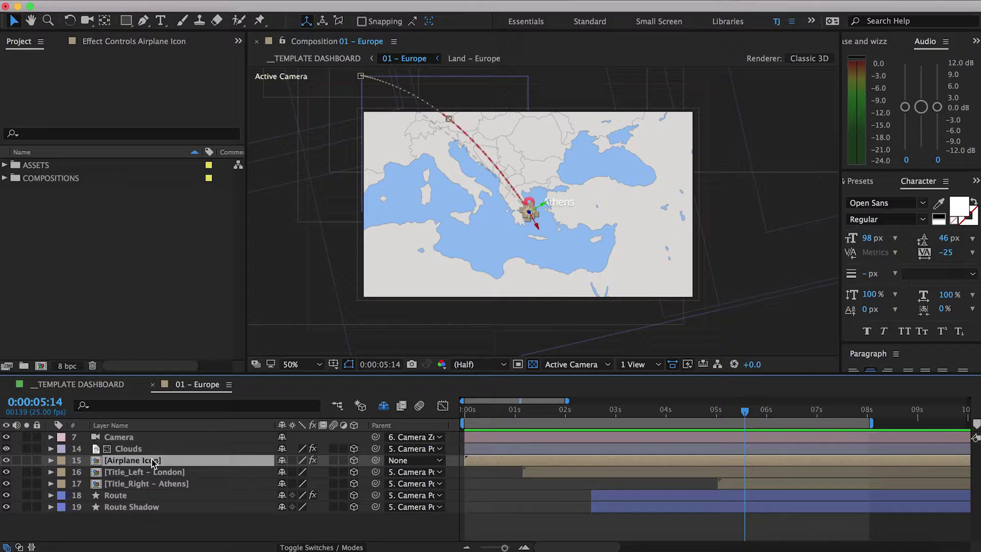
super+click(151, 483)
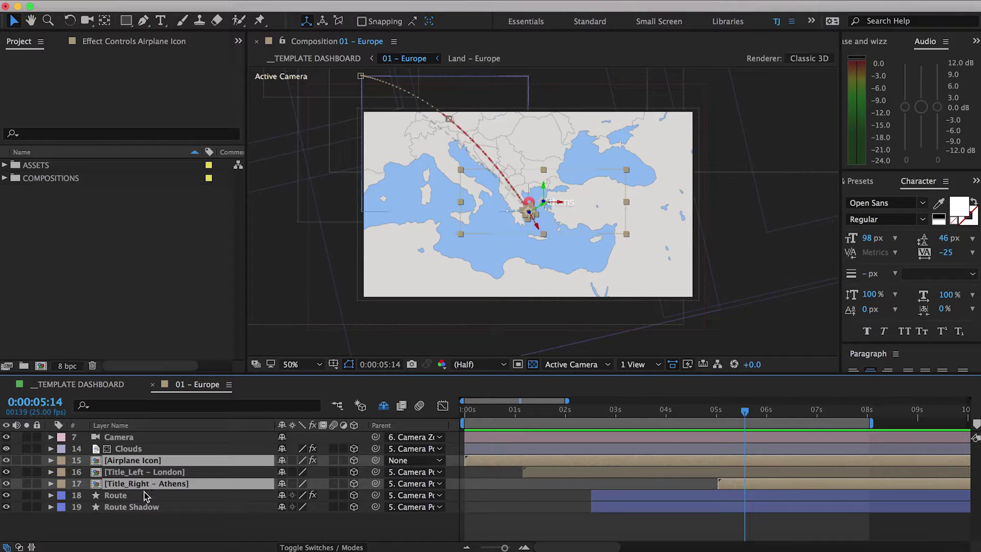
super+click(139, 496)
super+click(142, 508)
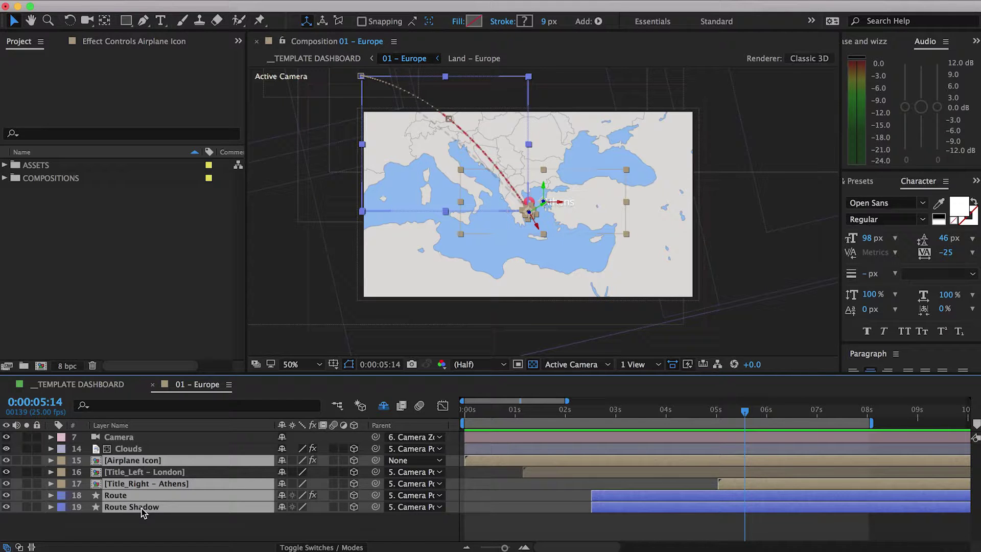
key(super+d)
drag(143, 511, 137, 468)
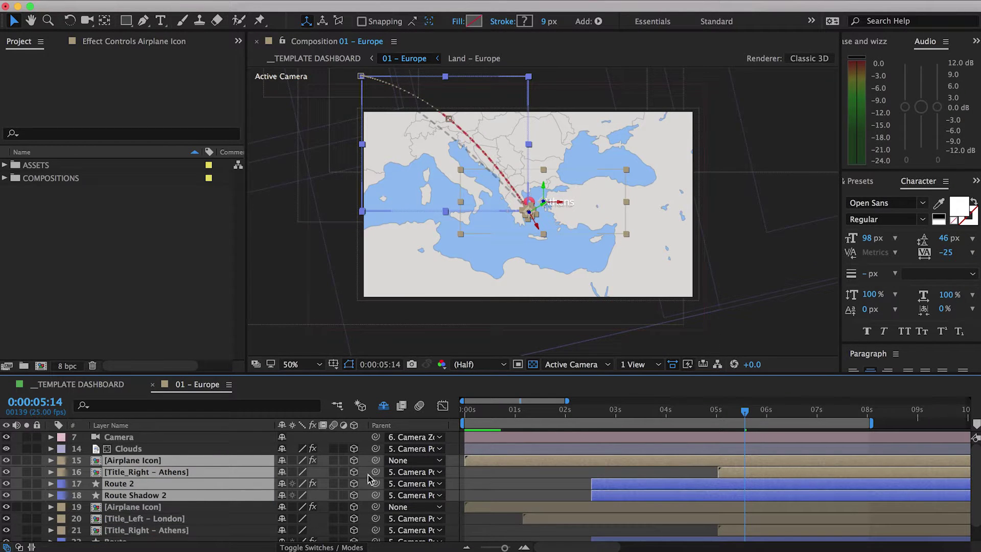
drag(600, 489, 662, 486)
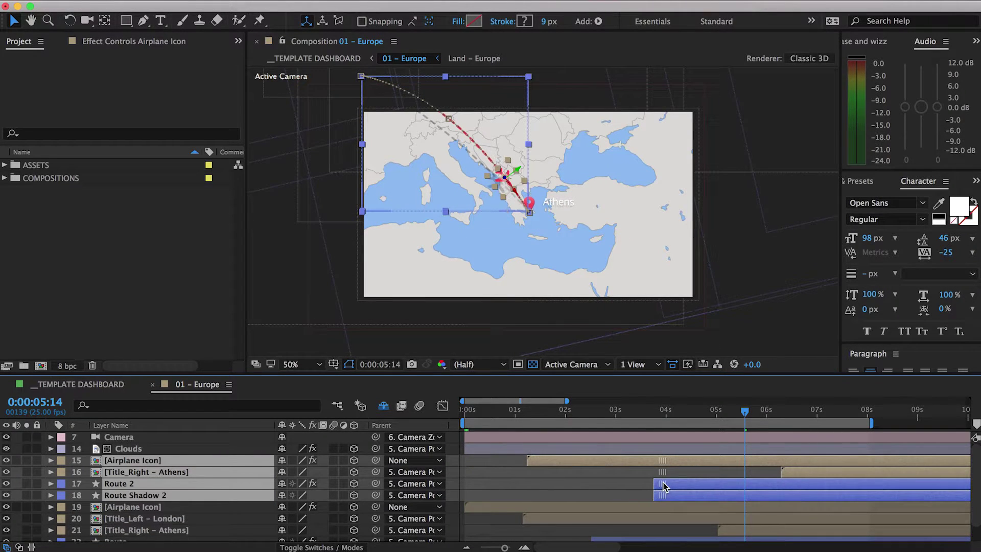
Key the camera Position at 0:00:08:24 to 116.0, 1716.0, −2300.0, panning west toward Spain
click(721, 439)
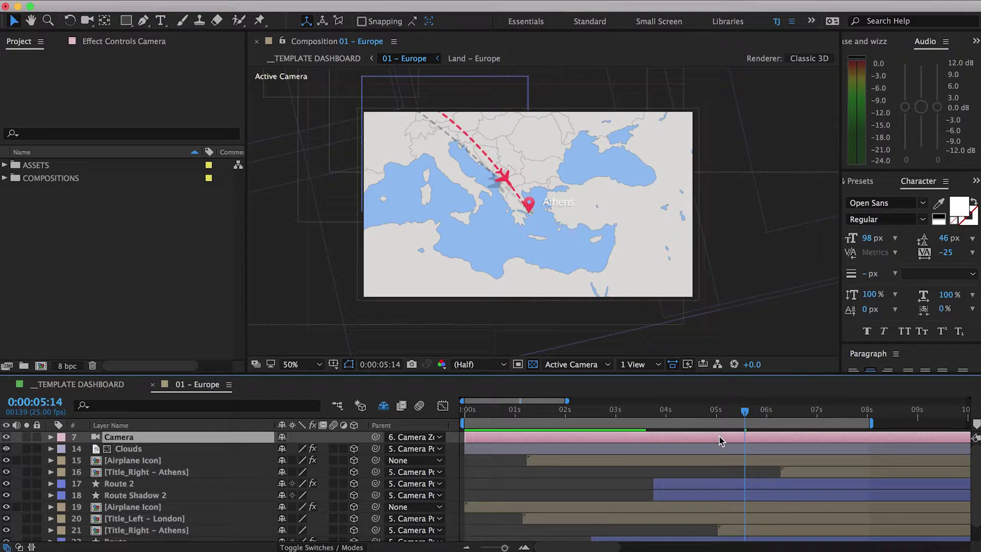
key(p)
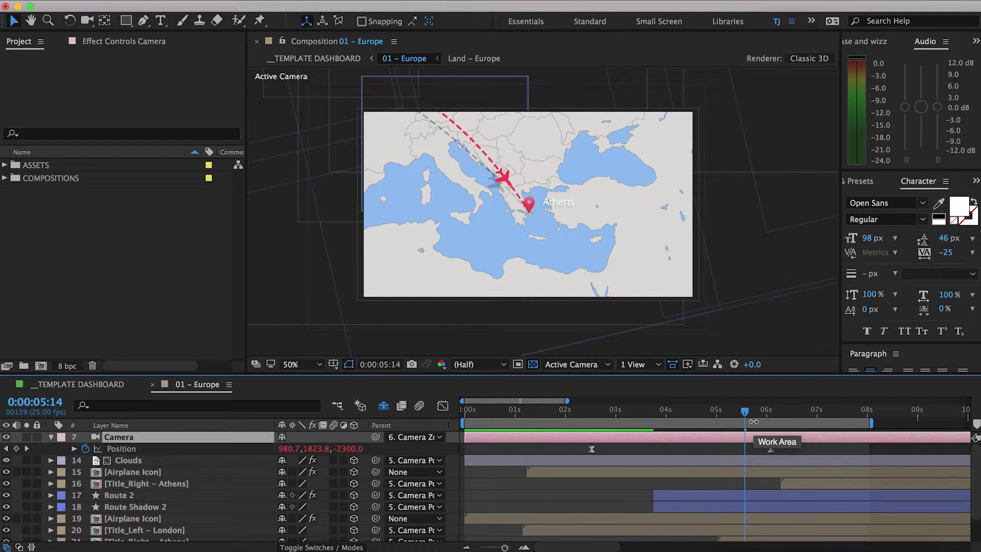
drag(641, 411, 917, 416)
click(869, 434)
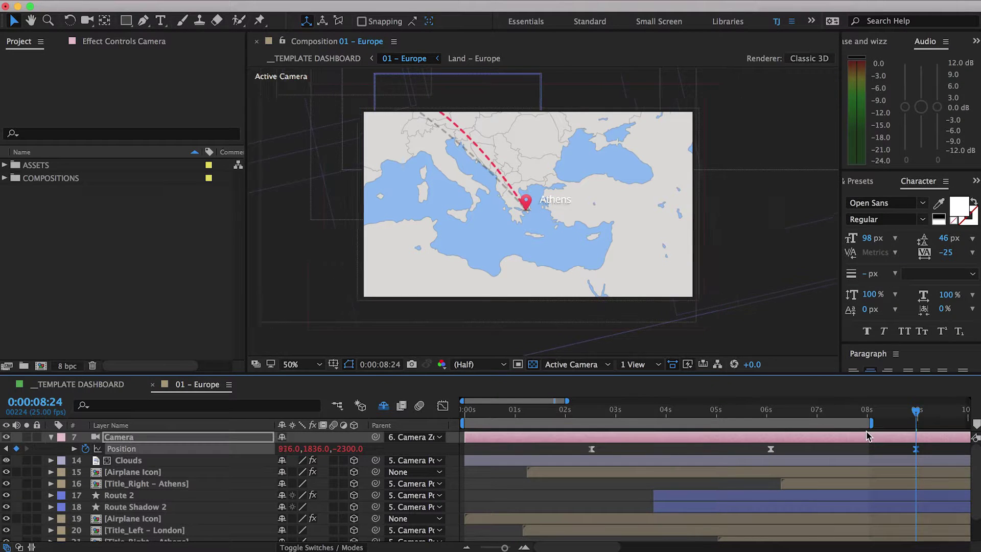
key(super+v)
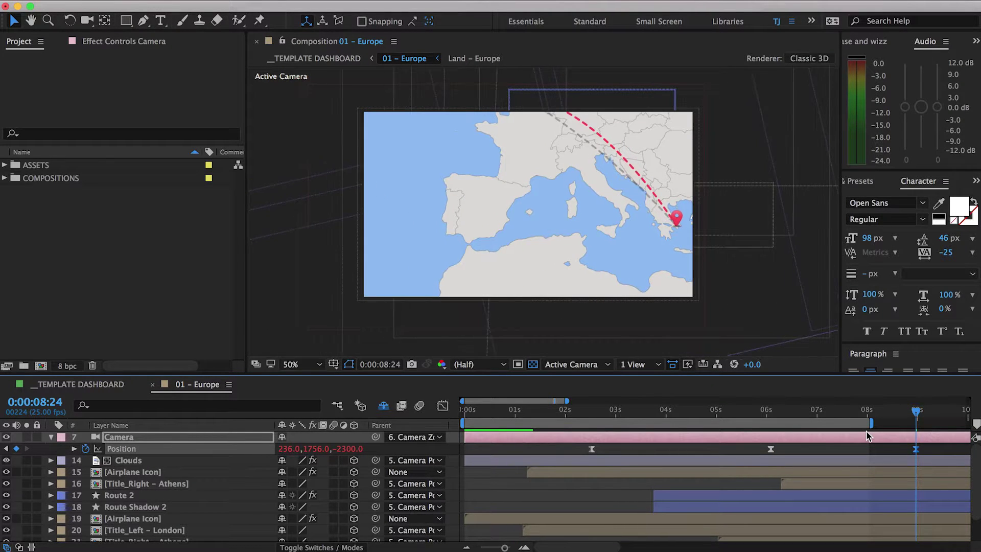
click(618, 418)
drag(618, 418, 916, 413)
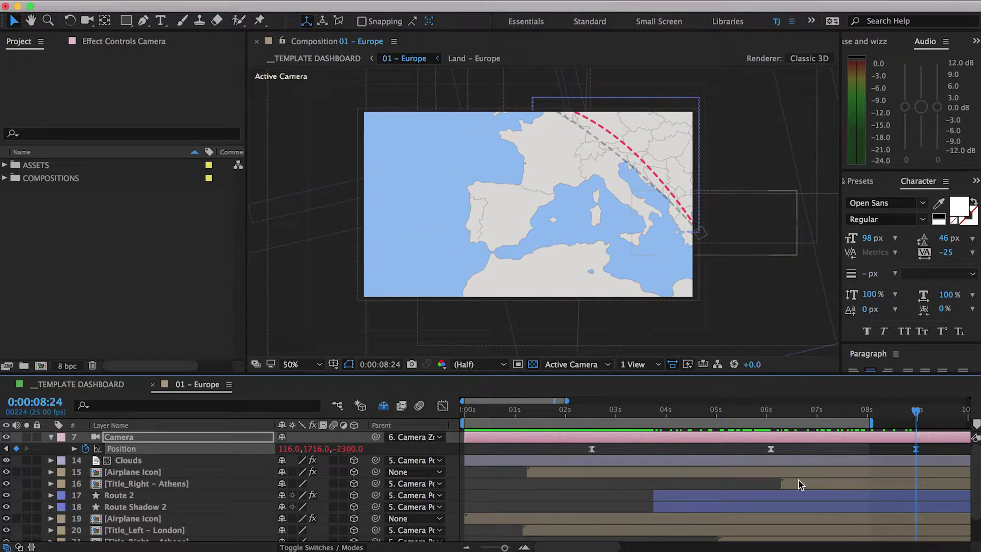
Drag the copied Athens title pin from Greece onto Barcelona in eastern Spain
click(161, 484)
drag(725, 240, 559, 209)
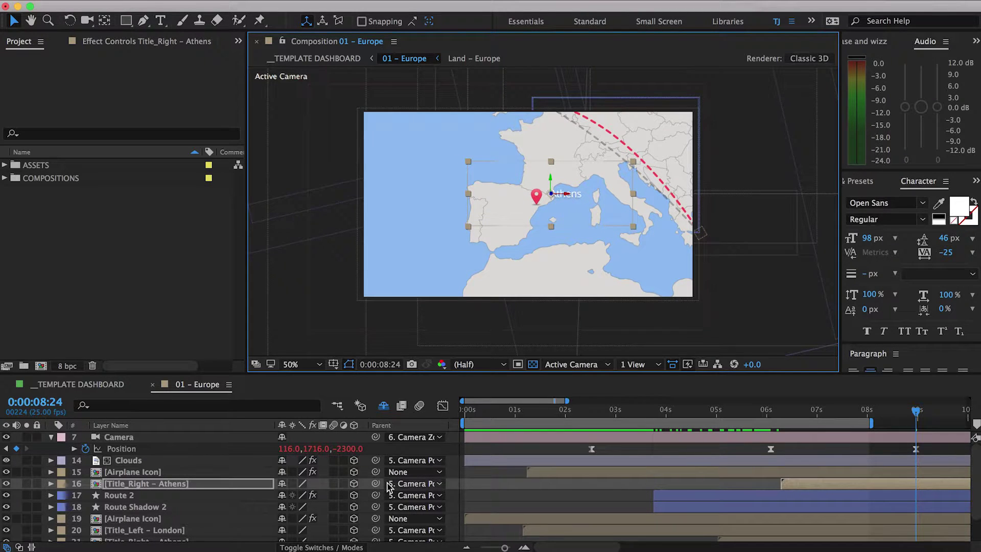
click(164, 484)
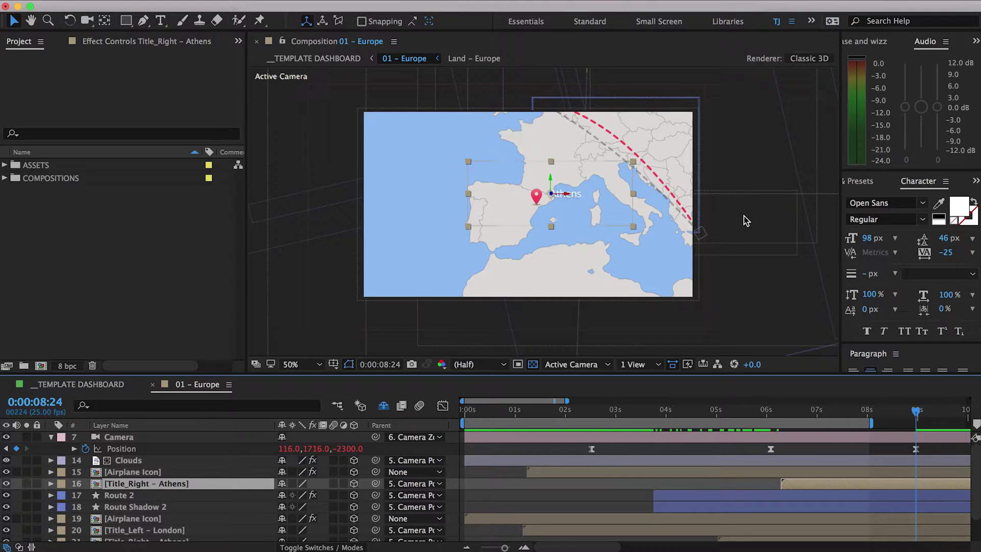
Duplicate the Athens title comp as 'Title_Right – Barcelona' and swap it in for layer 16
right_click(165, 486)
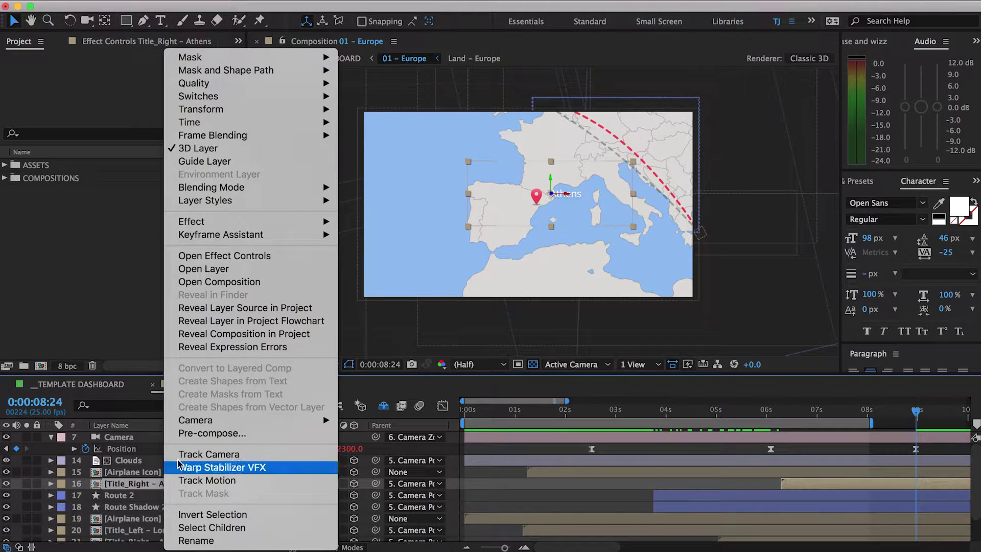
click(233, 309)
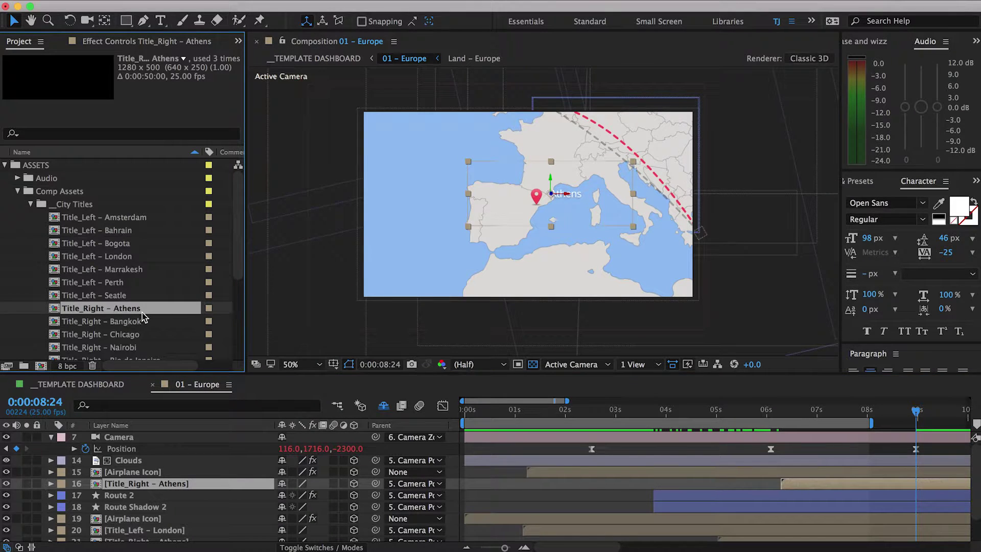
key(super+d)
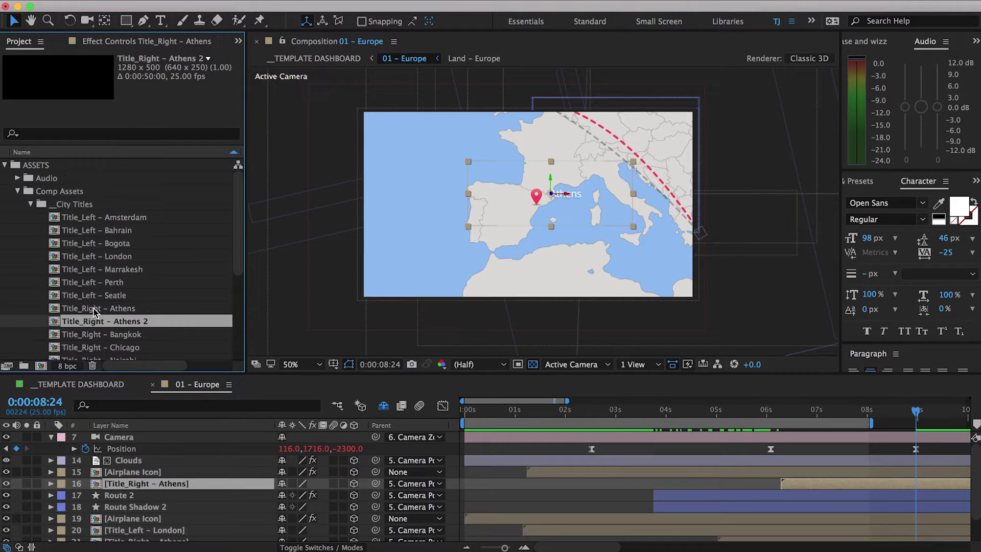
key(Return)
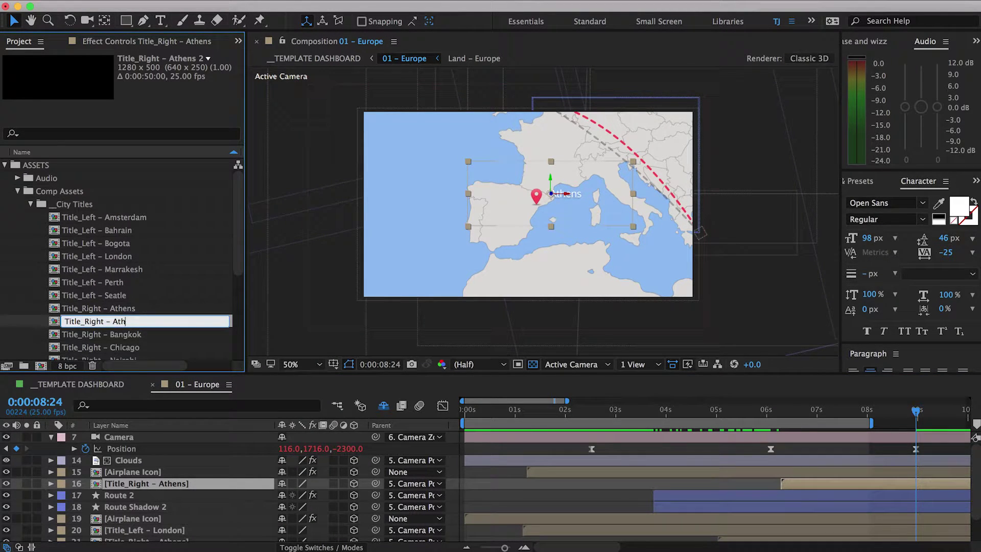
text(Barcelona)
key(Return)
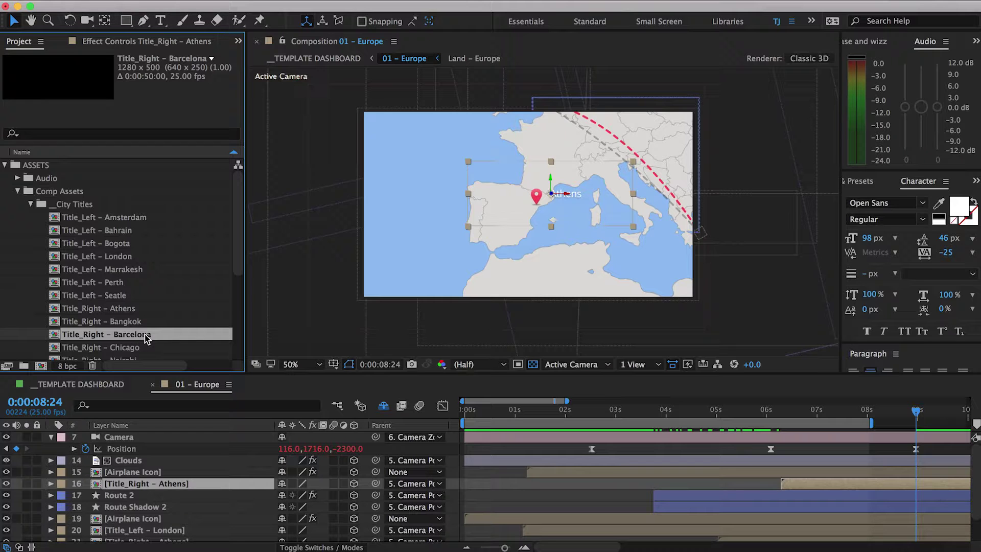
drag(147, 338, 158, 488)
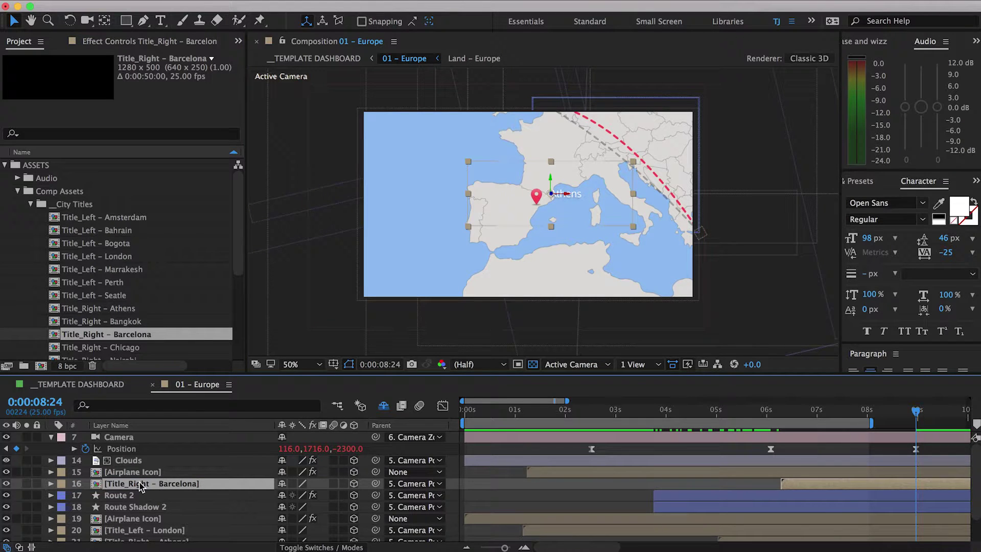
Change the title text to 'Barcelona', move the label left of its pin, and return to 01 – Europe
double_click(152, 488)
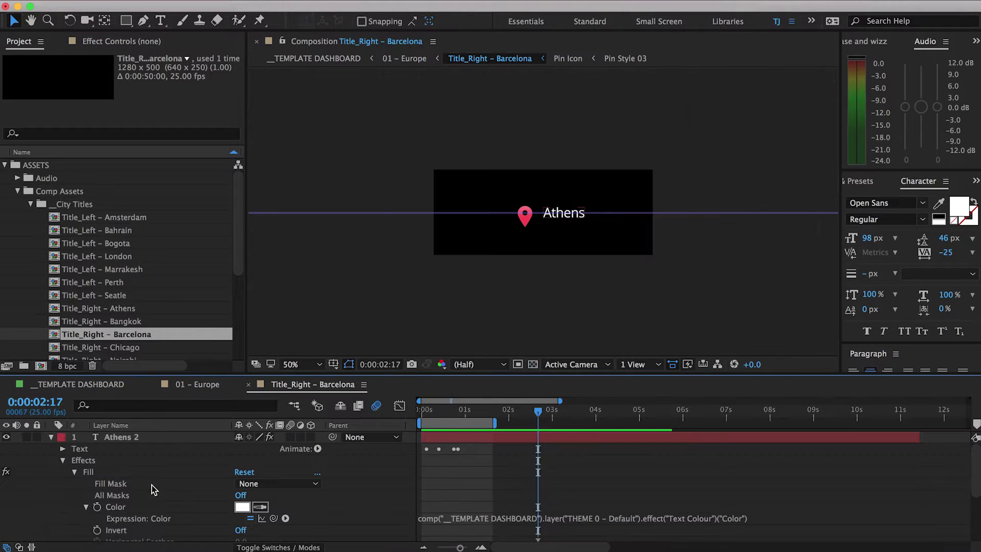
double_click(565, 210)
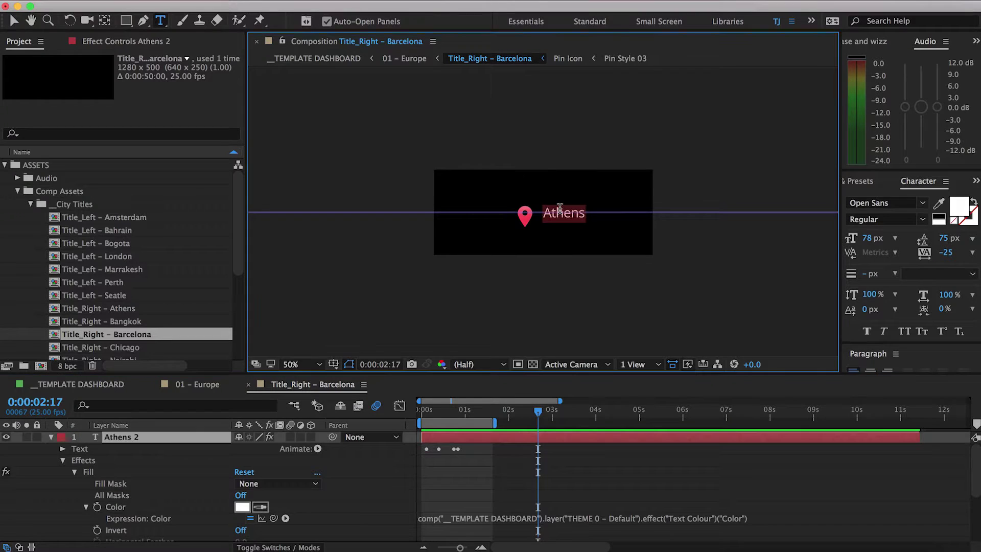
text(Barcelona)
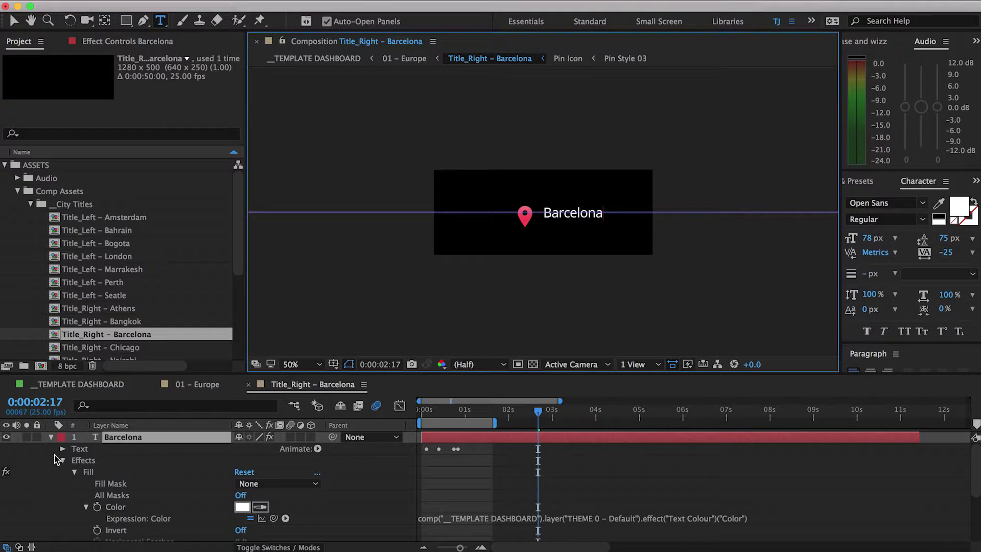
click(51, 437)
key(v)
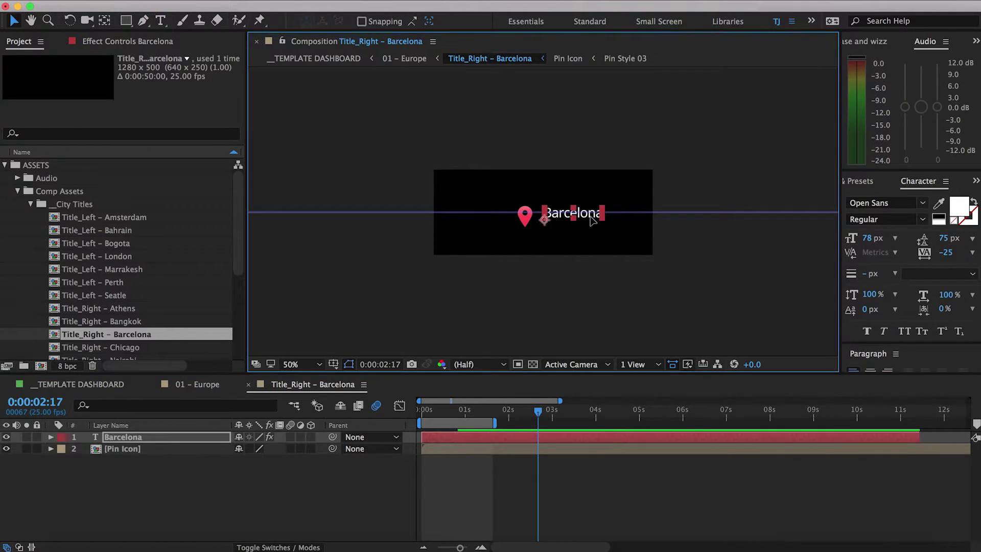
drag(579, 222, 502, 224)
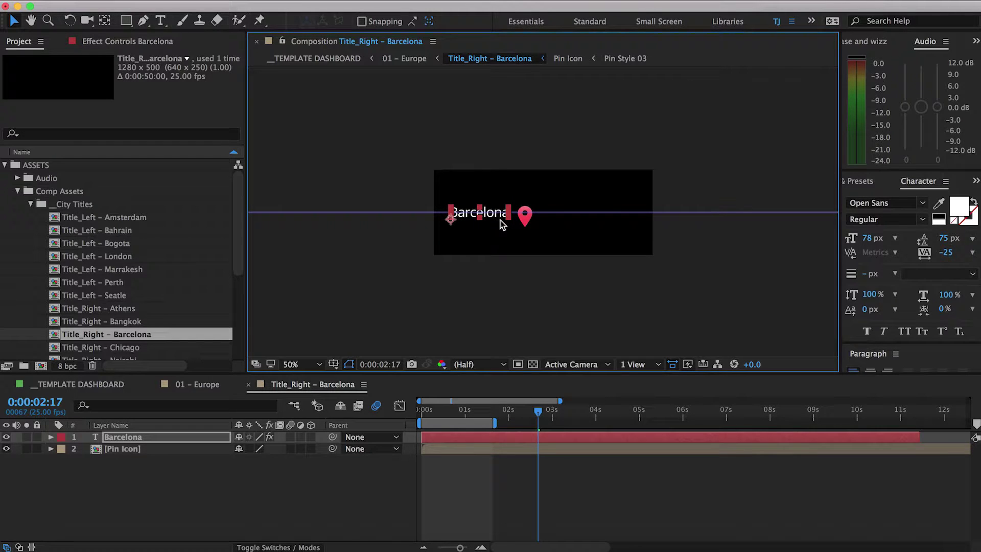
click(248, 384)
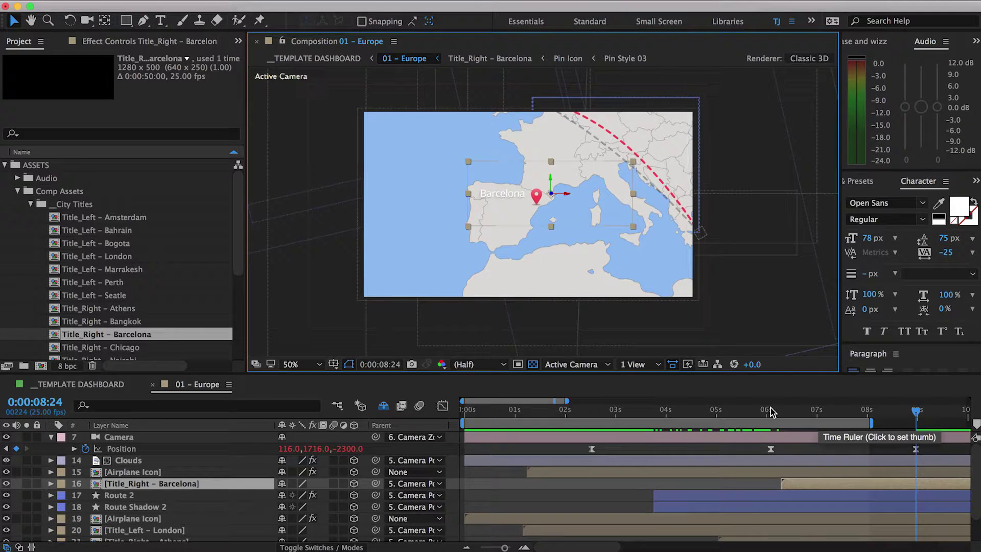
Reposition Route 2 and drag its top vertex onto the Barcelona pin, lowering the middle point
click(141, 498)
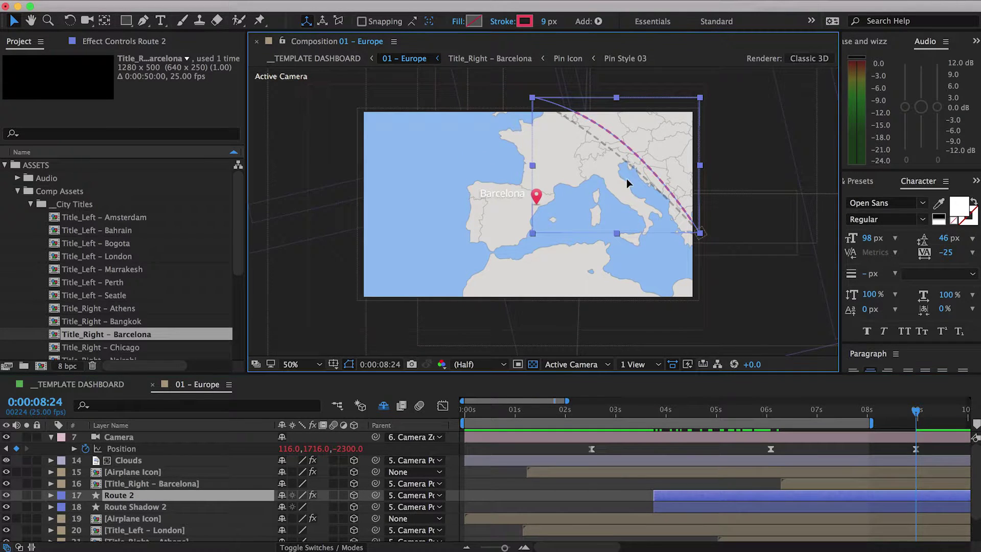
drag(581, 223, 640, 156)
key(Return)
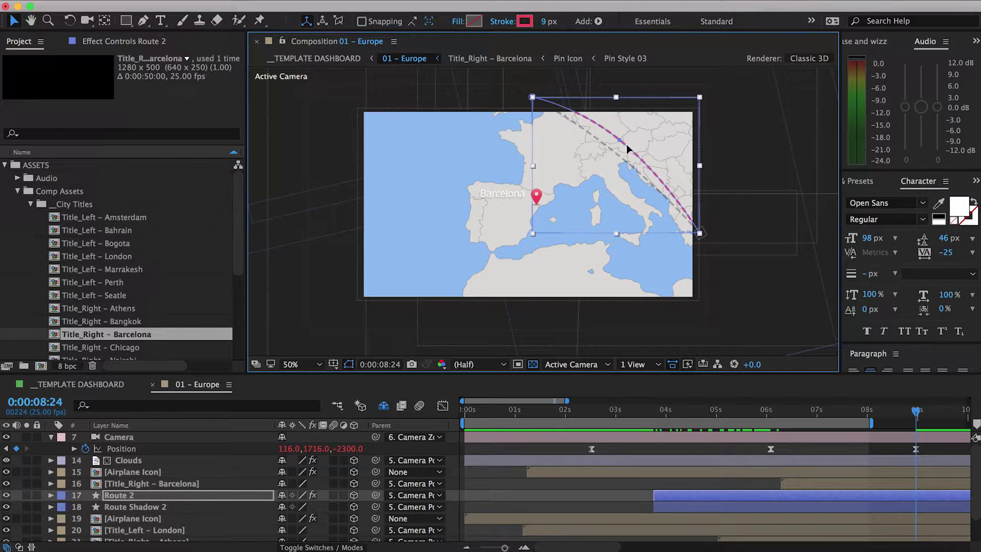
double_click(618, 139)
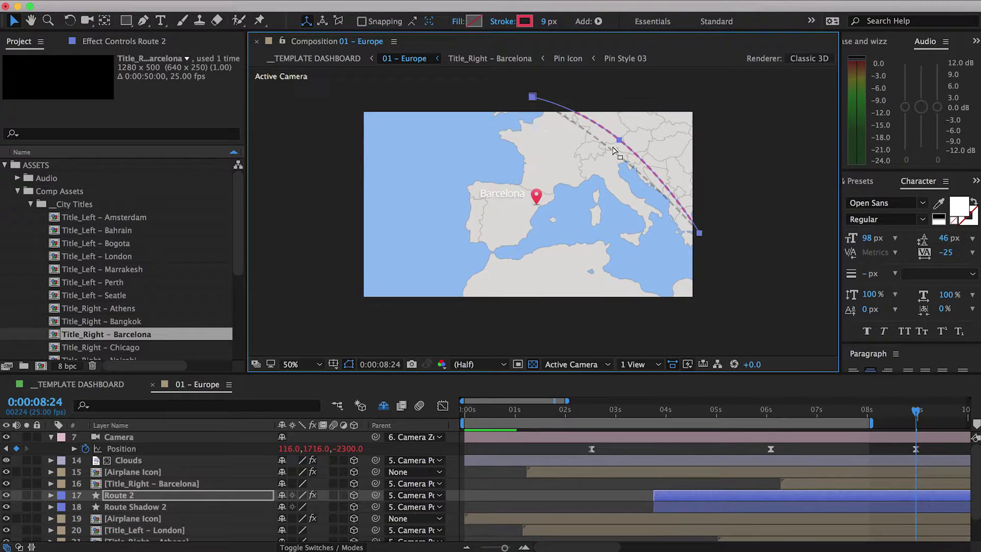
drag(532, 97, 537, 199)
drag(619, 139, 574, 164)
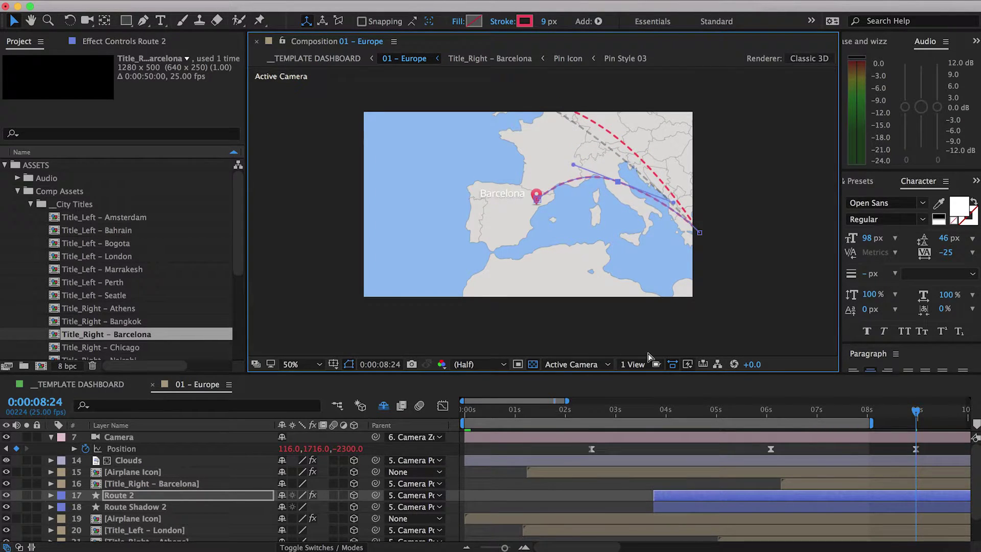
drag(763, 412, 700, 413)
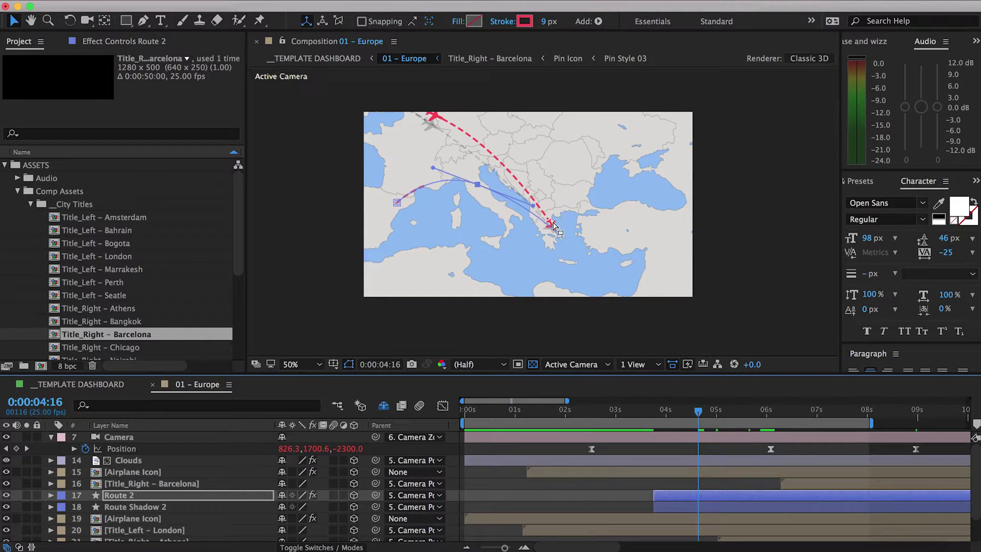
key(k)
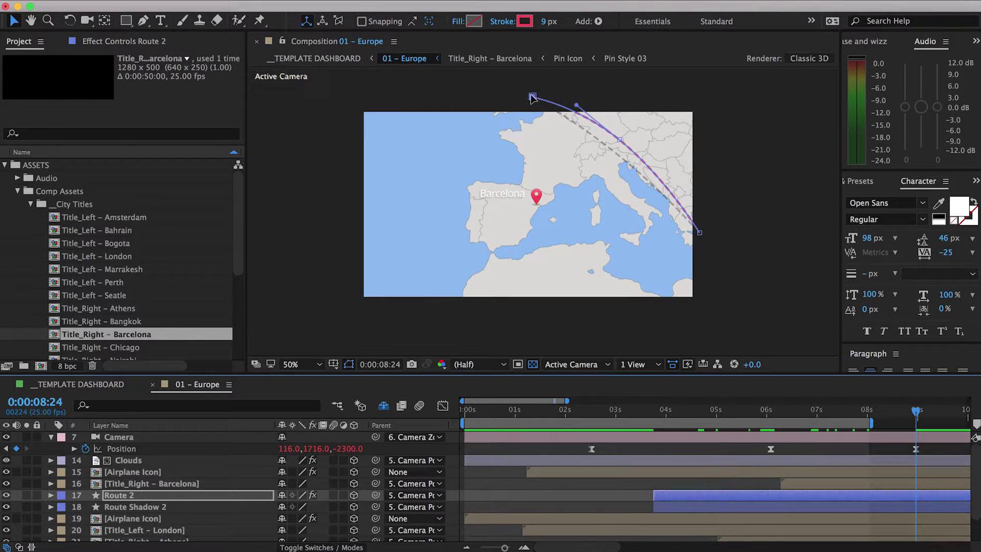
Rotate the Route 2 path to bow the other way, curve its Barcelona end, and scrub back to check
click(618, 136)
drag(711, 115, 536, 194)
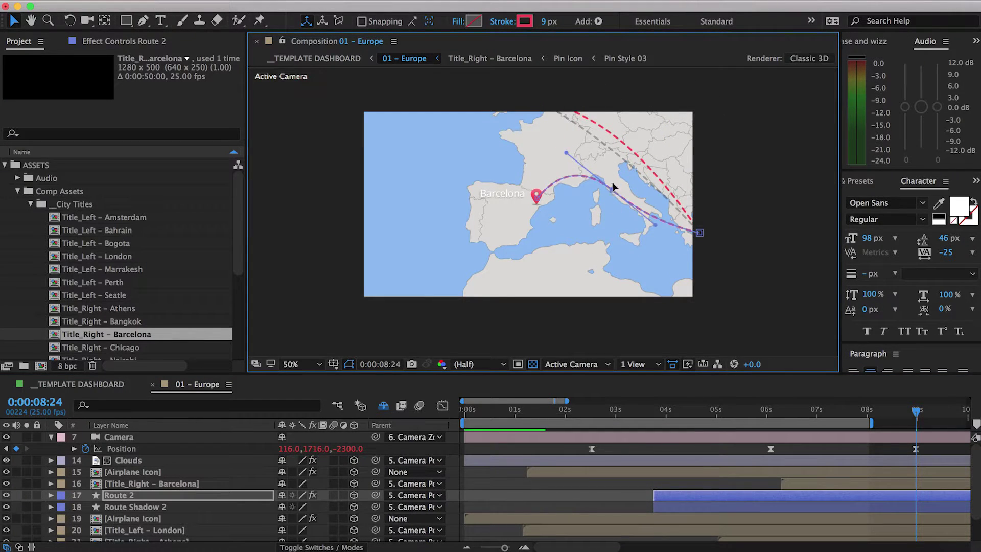
drag(593, 176, 624, 197)
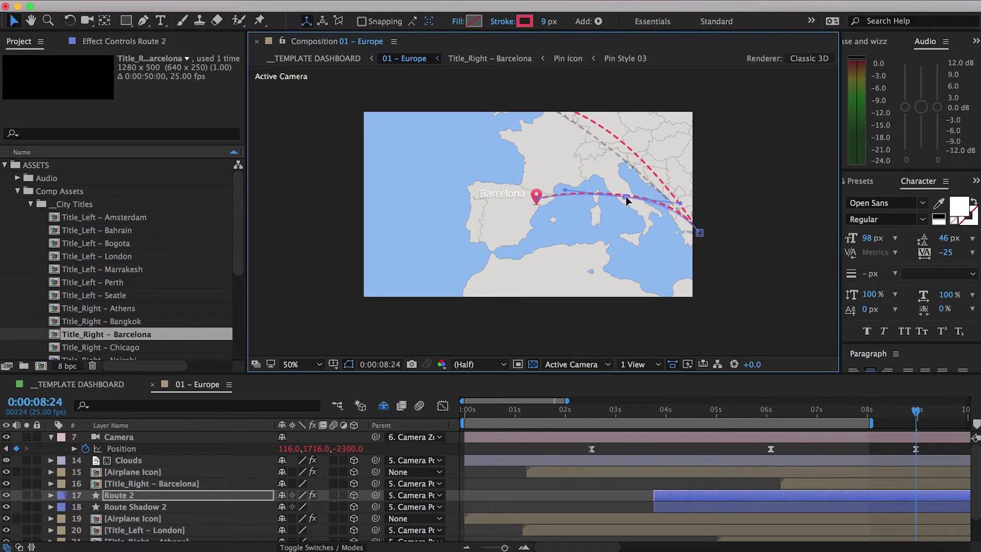
click(774, 410)
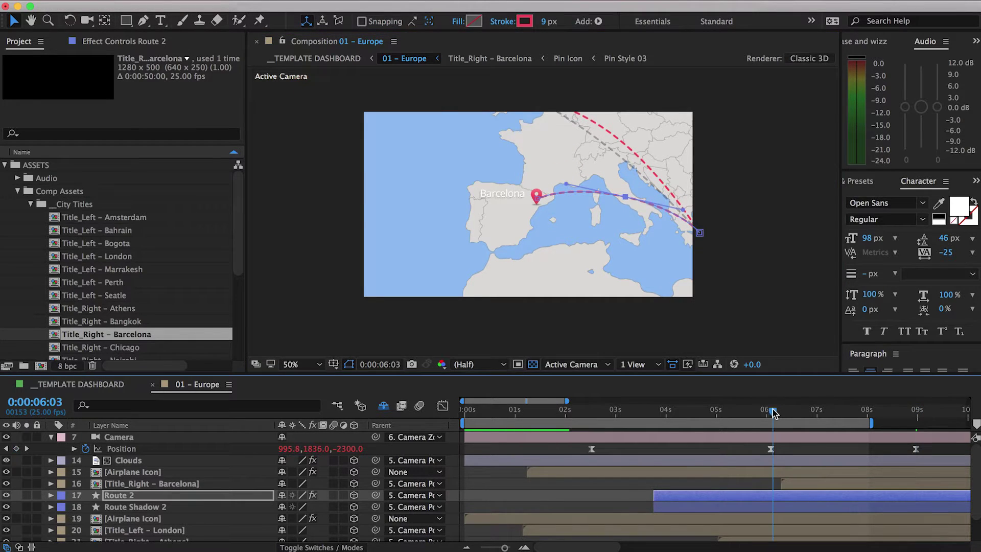
drag(776, 413, 711, 411)
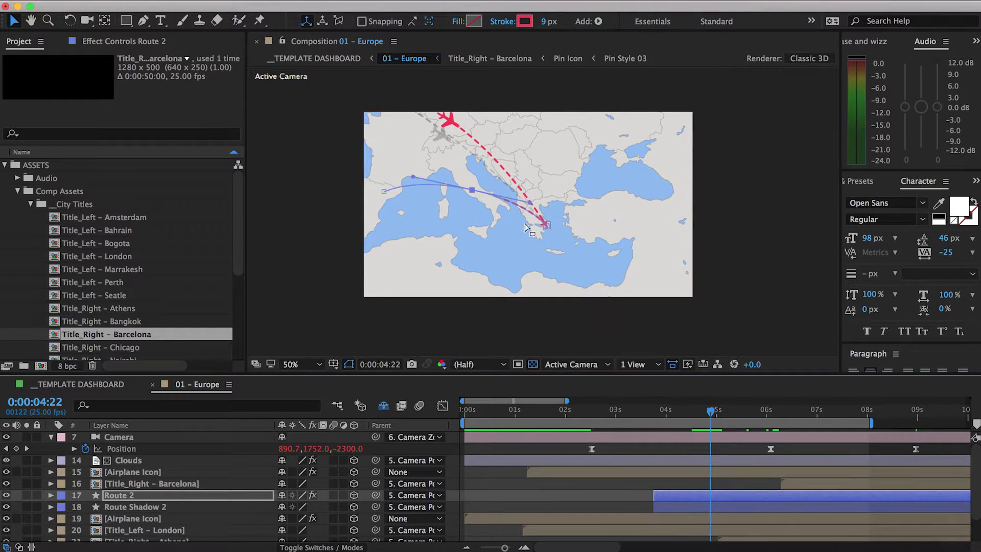
Drag Route Shadow 2's start point onto the Barcelona pin and bend it toward Athens
click(505, 129)
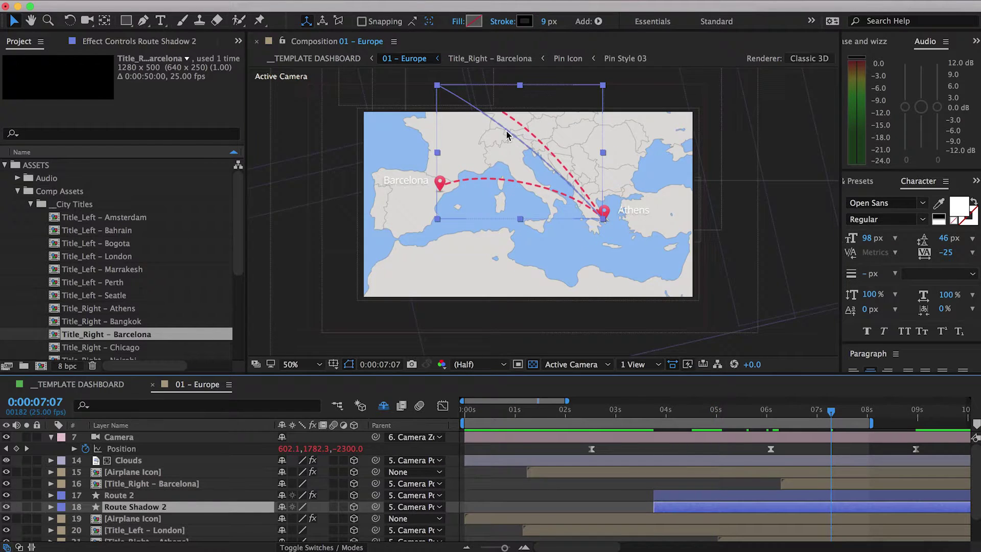
drag(437, 84, 439, 188)
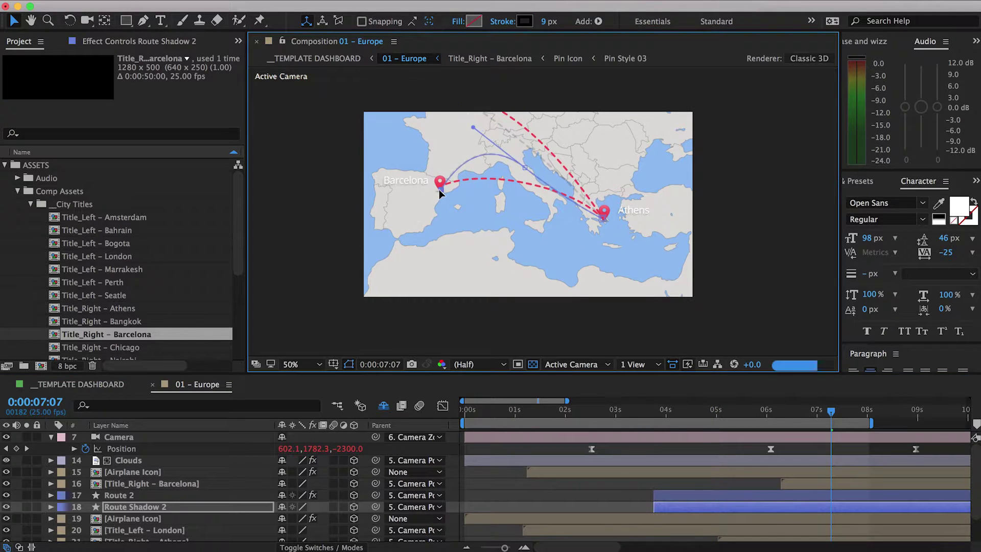
drag(478, 157, 478, 183)
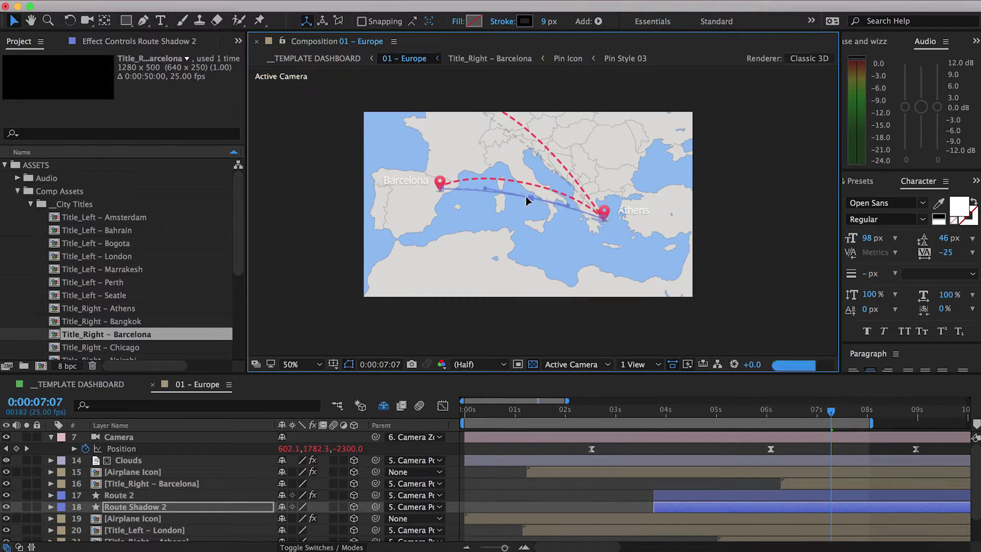
Edit Route 2's path points, selecting its Barcelona end and middle vertex
click(709, 495)
double_click(543, 188)
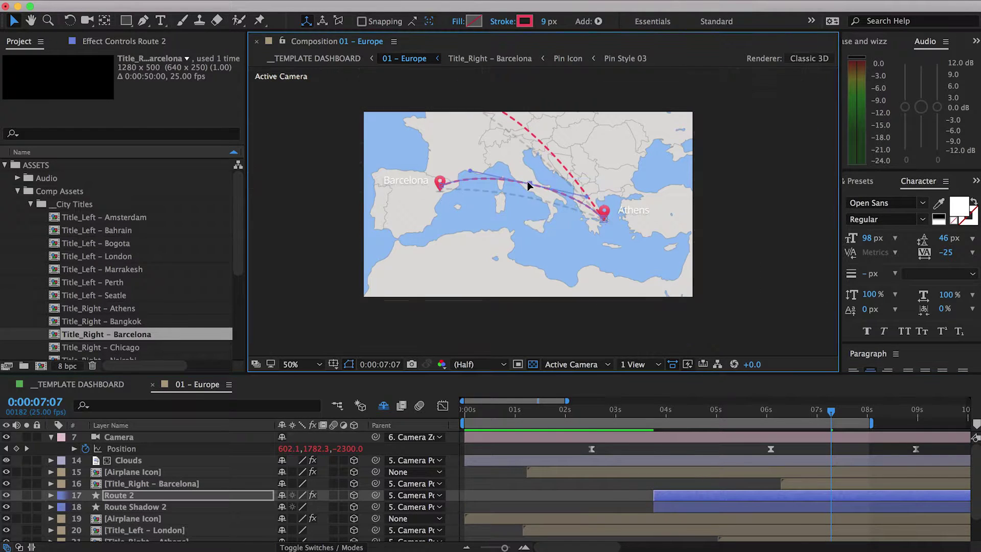
click(439, 189)
click(530, 183)
Tweak the curve handle of Route 2's middle vertex and reselect the Route 2 layer
drag(580, 192, 578, 190)
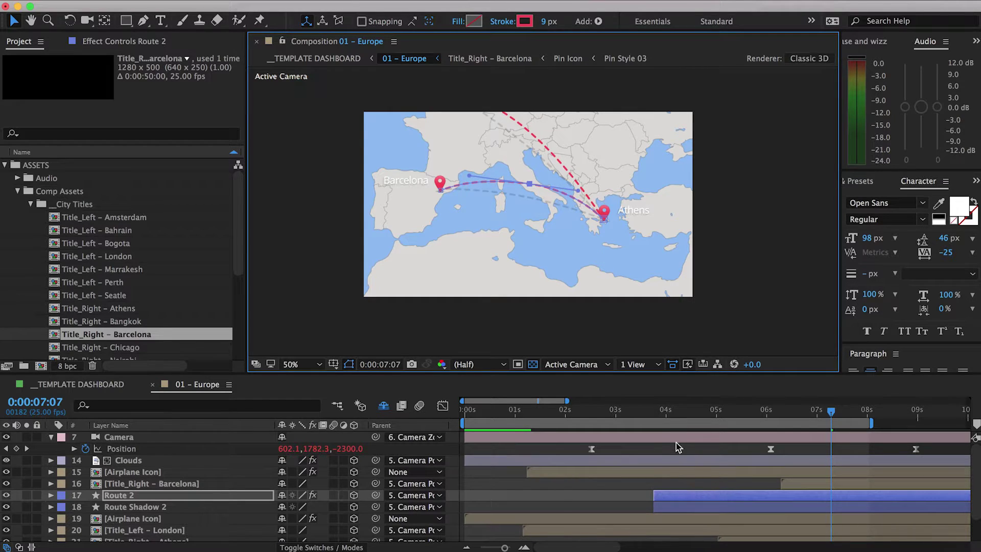
click(730, 483)
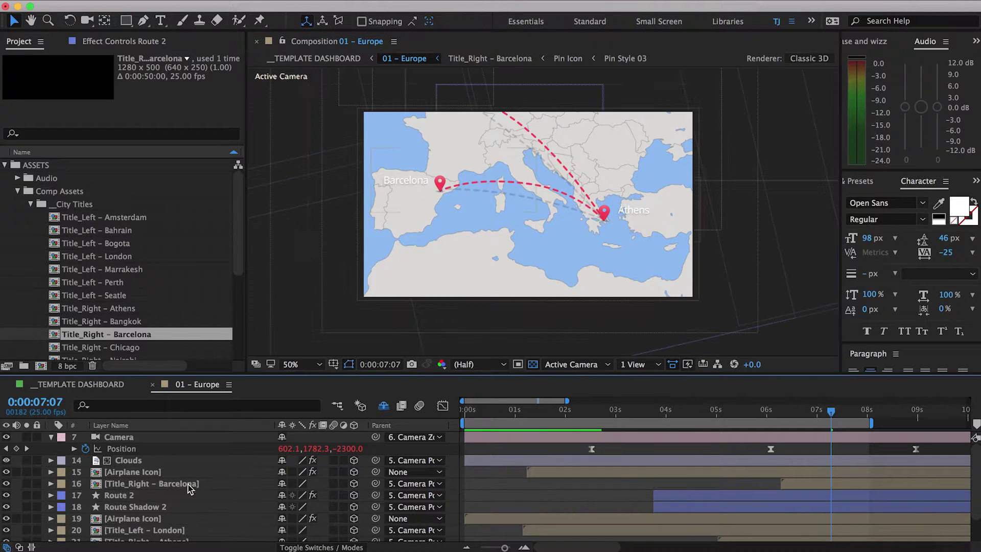
click(144, 473)
click(132, 495)
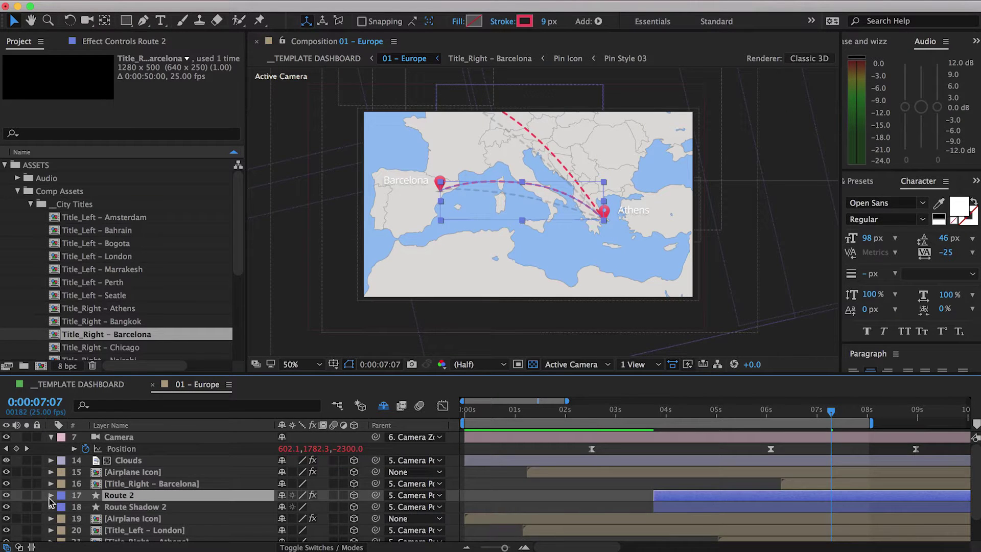
Toggle the stopwatch on Route 2's Contents > Shape 1 > Path 1 > Path property
click(51, 495)
click(63, 488)
click(75, 500)
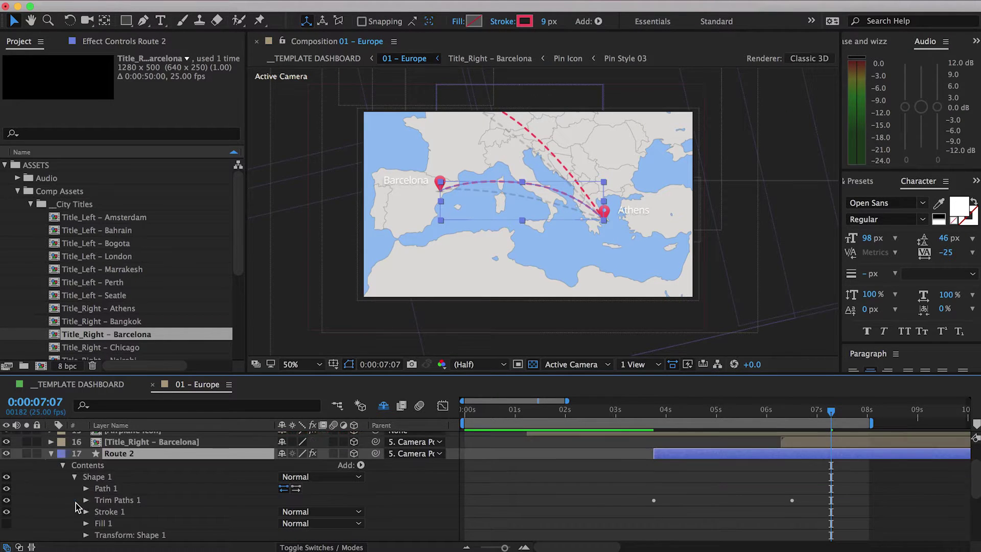
click(86, 489)
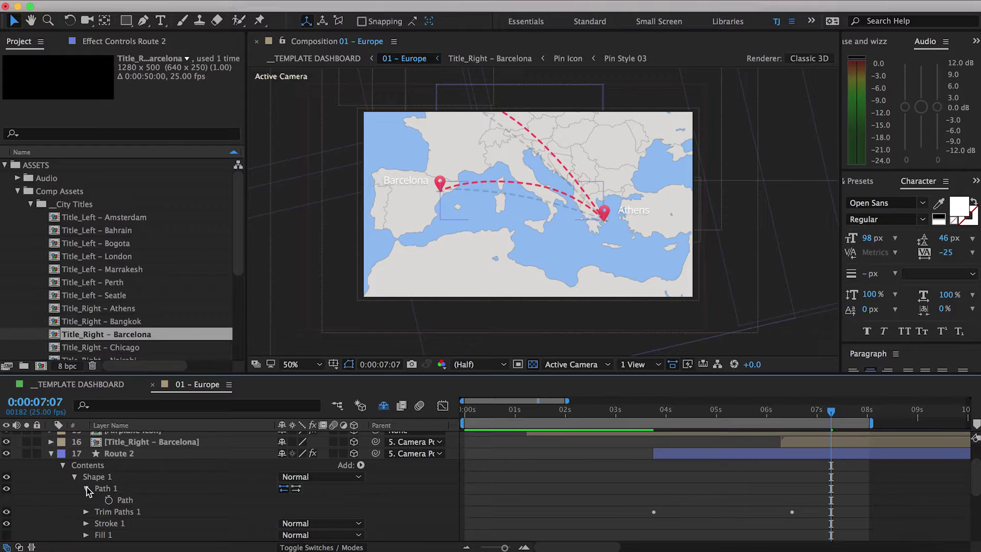
click(118, 500)
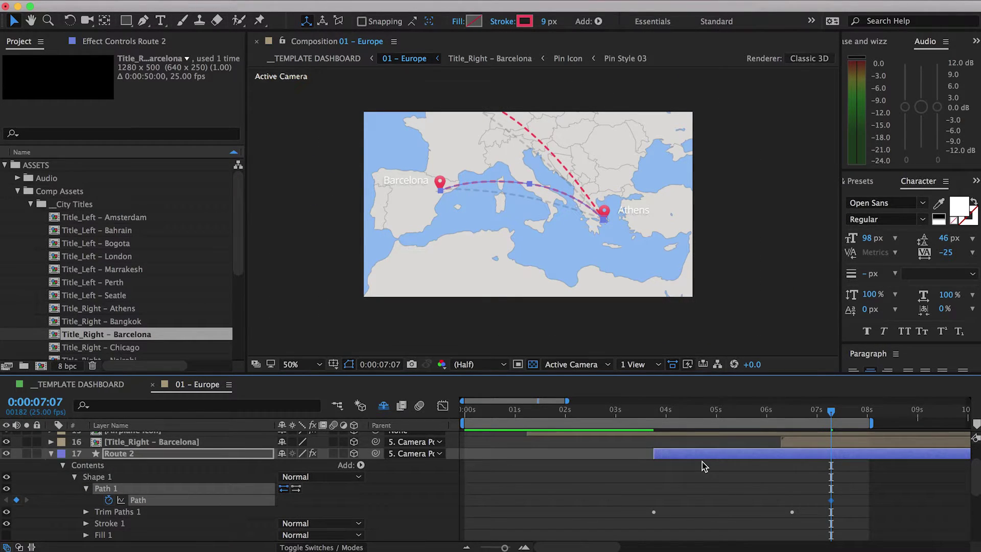
click(107, 500)
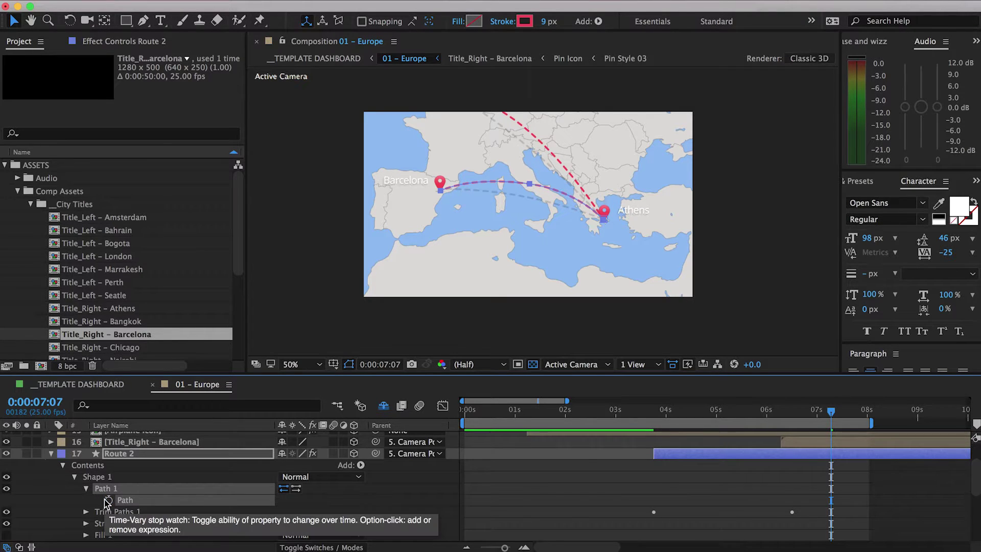
Collapse Route 2 and reveal the Airplane Icon's keyframes, jumping to the start of its flight
click(49, 454)
scroll(158, 488, up, 2)
click(148, 473)
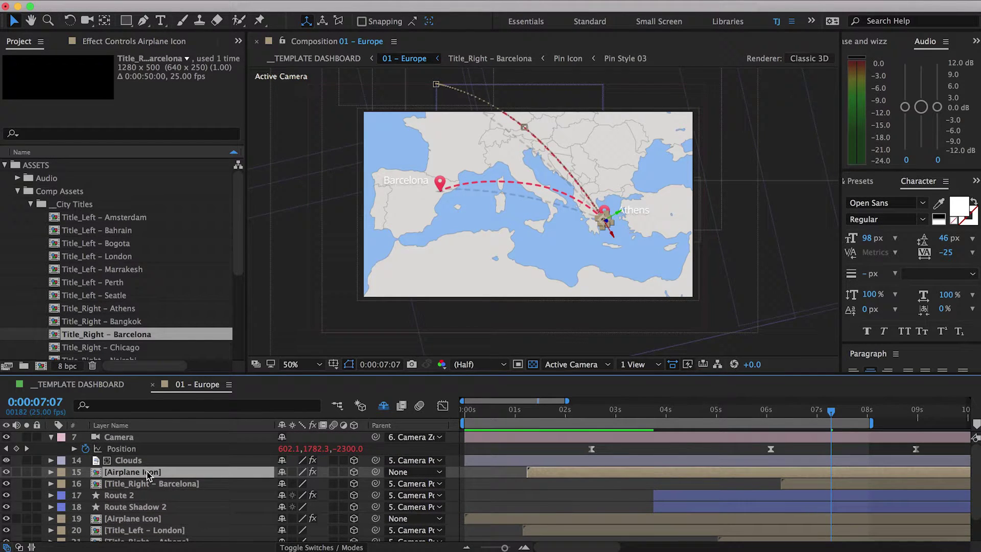
key(u)
scroll(701, 479, down, 3)
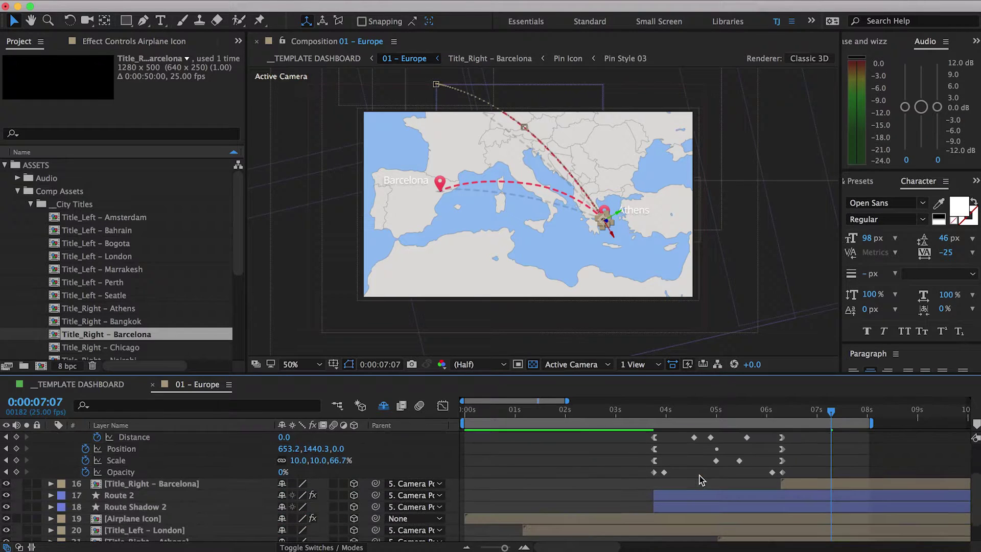
click(661, 413)
scroll(185, 483, up, 2)
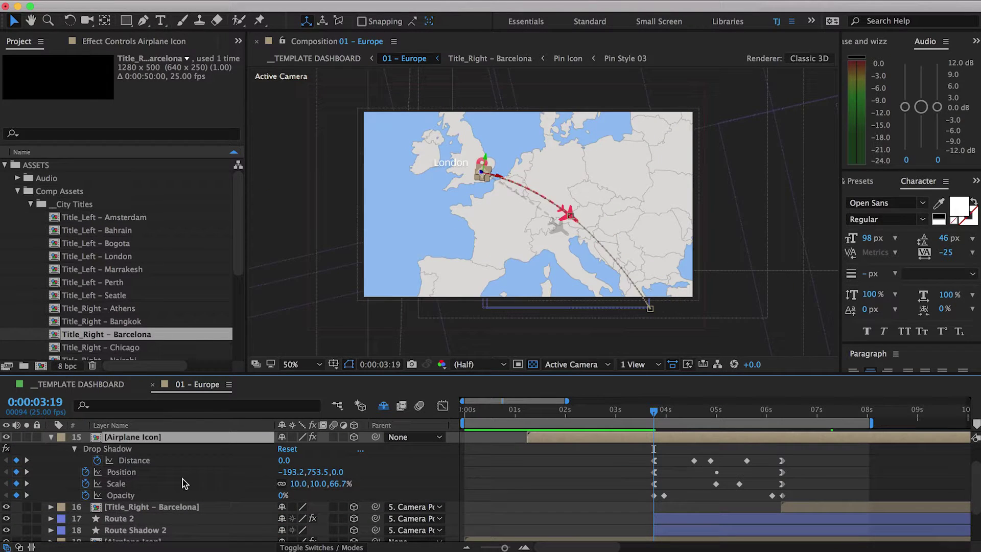
click(85, 473)
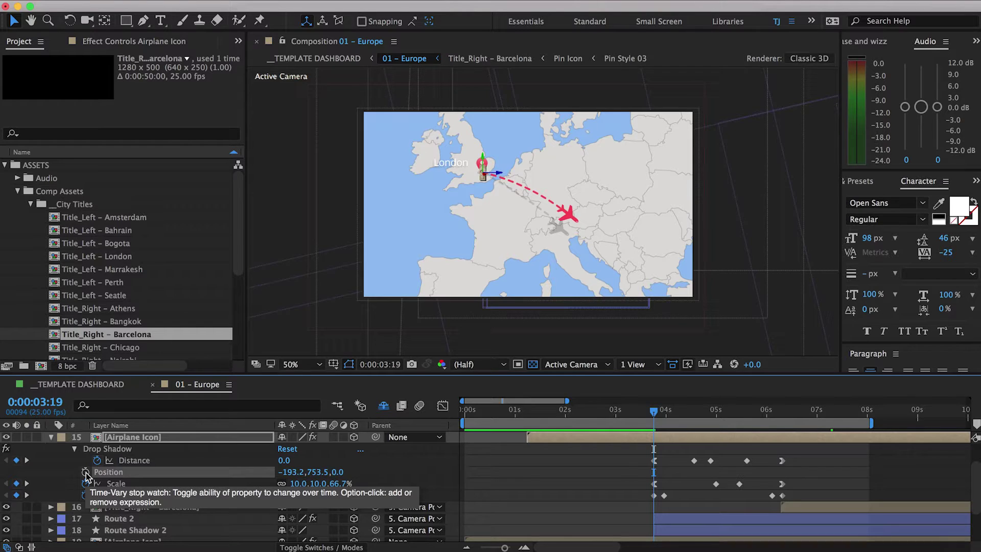
key(super+z)
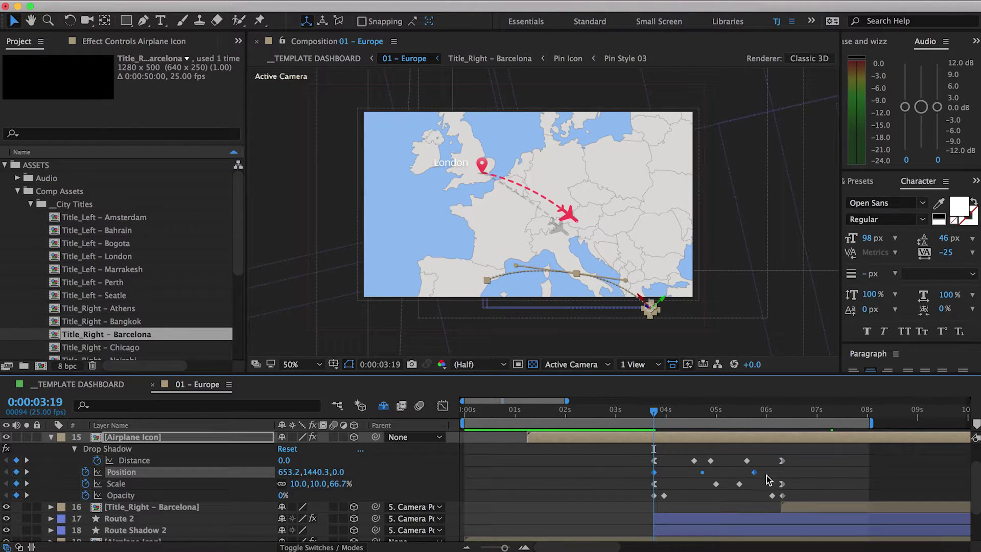
Move the airplane's Position keyframe earlier to 0:00:05:19 and apply Easy Ease to both keyframes
drag(775, 472, 758, 470)
click(652, 487)
right_click(656, 473)
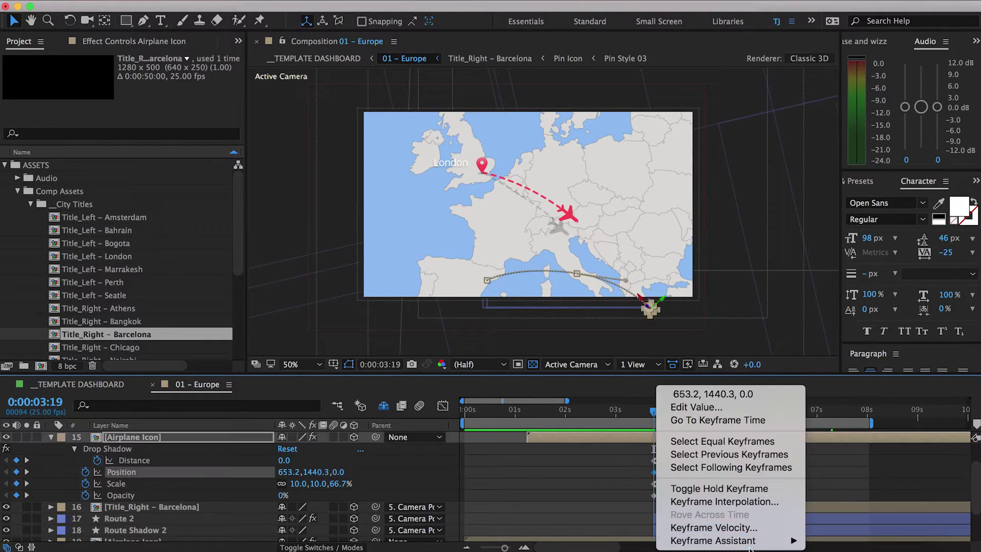
mouse_move(726, 525)
click(526, 466)
right_click(782, 472)
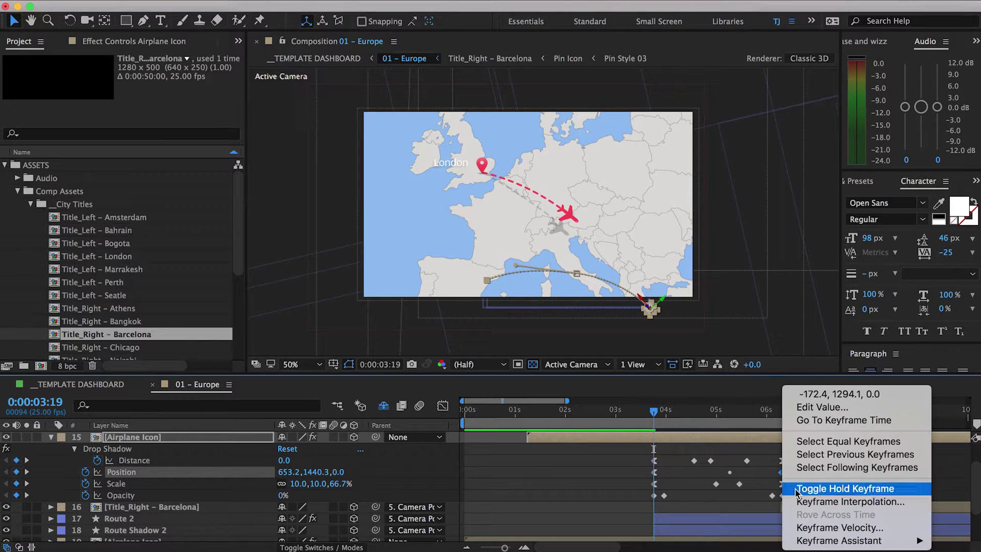
mouse_move(823, 541)
click(665, 476)
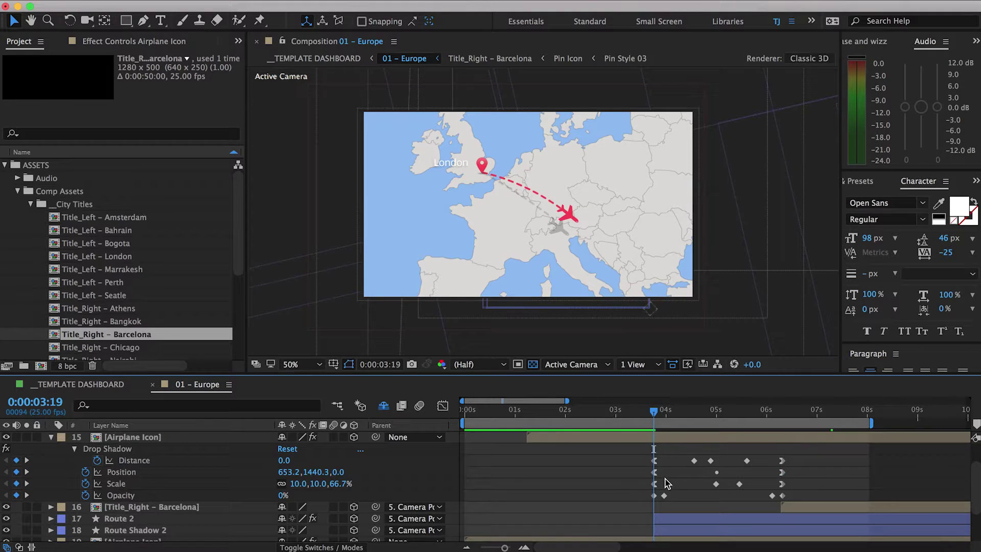
Shape the Position speed graph into a bell curve, then scrub from 5 seconds through the Athens arrival
key(shift+F3)
mouse_move(689, 515)
mouse_down()
mouse_move(771, 515)
mouse_move(686, 515)
mouse_up()
key(shift+F3)
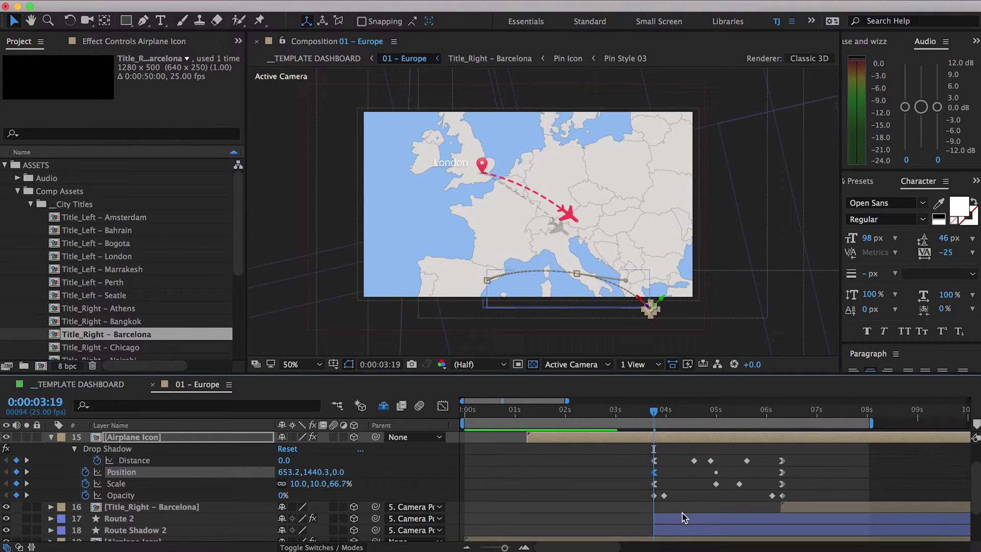
click(715, 412)
drag(717, 413, 689, 447)
Shift the Airplane Icon, Barcelona title and Route 2 layers about one second later
click(686, 439)
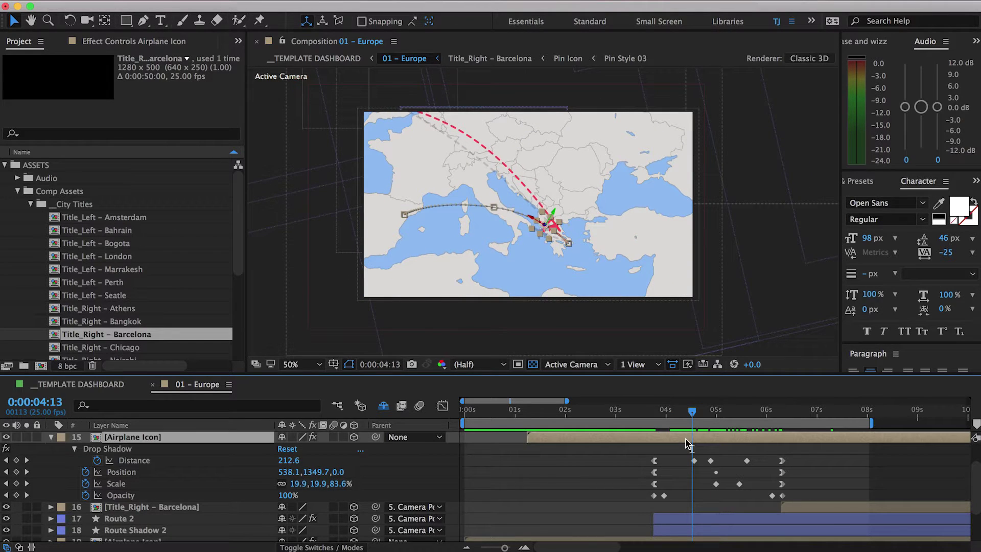
shift+click(696, 523)
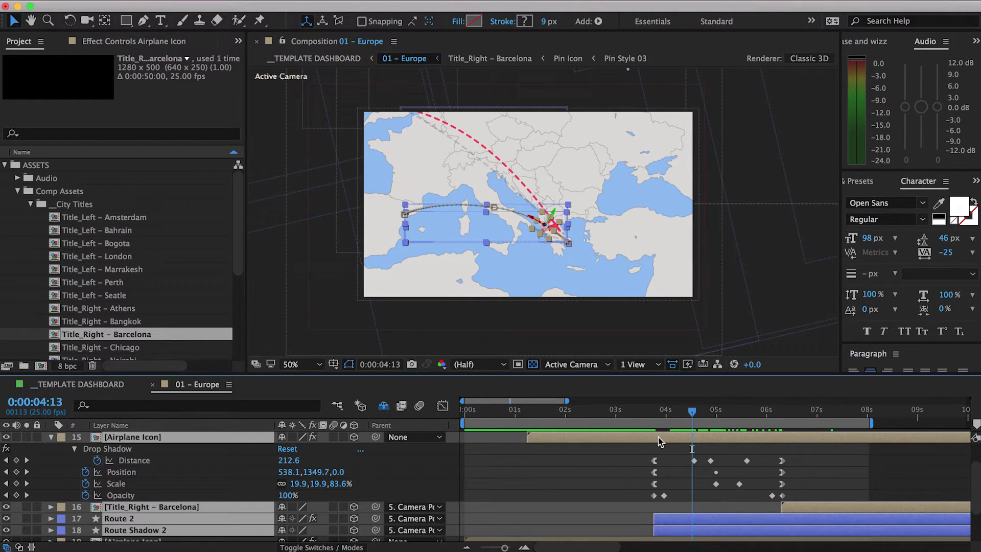
drag(658, 437, 732, 442)
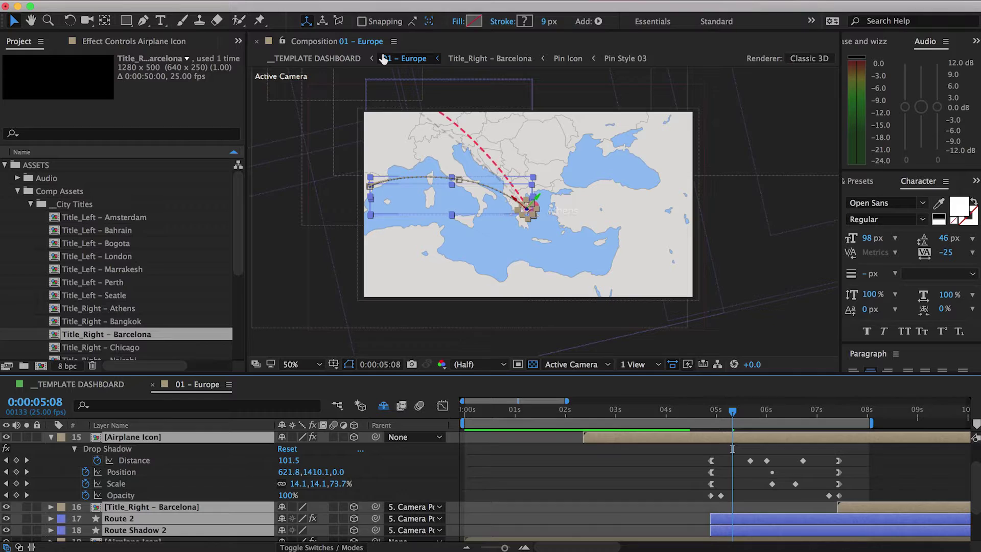
Pull the final End keyframes of Route 2 and Route Shadow 2 earlier to shorten the flight
click(756, 506)
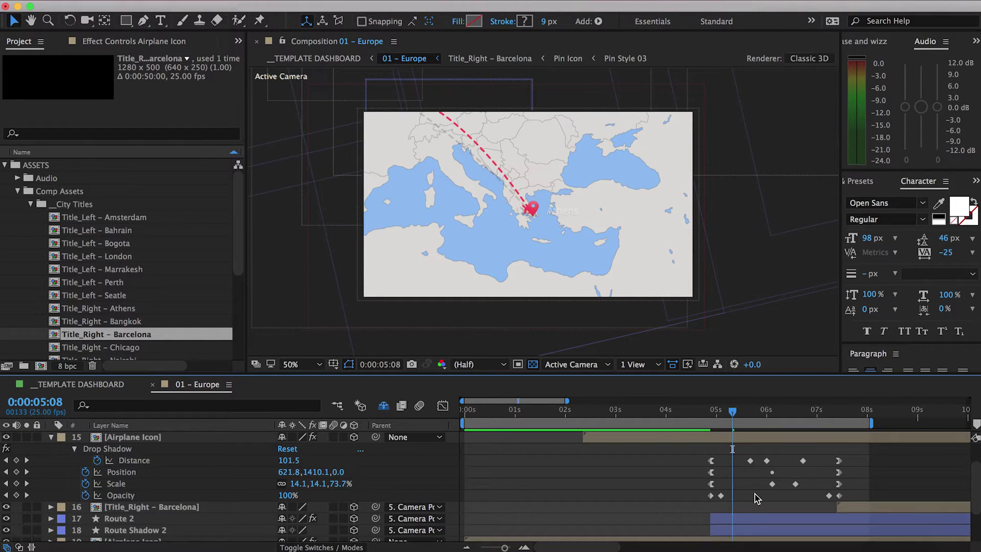
click(751, 518)
shift+click(747, 531)
key(u)
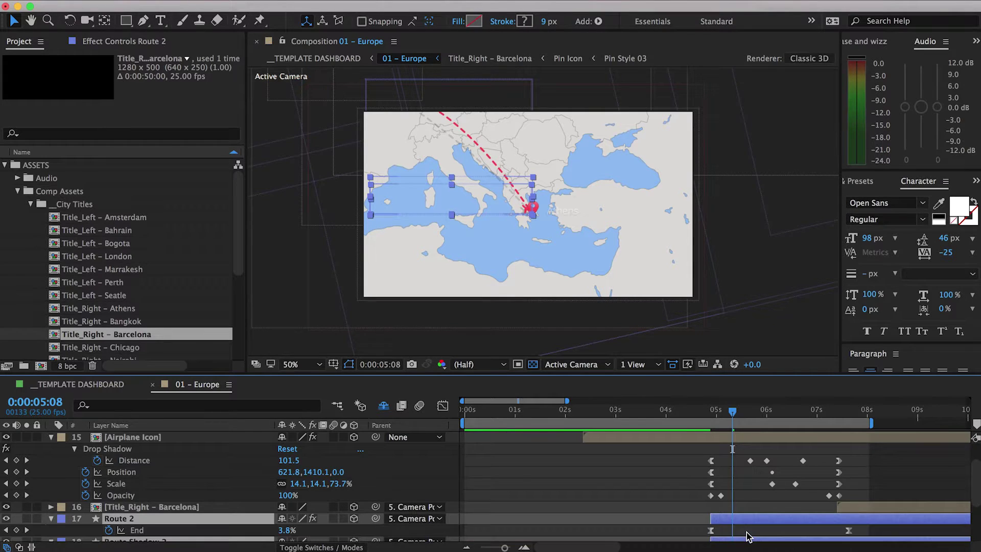
scroll(774, 498, down, 3)
scroll(775, 491, up, 3)
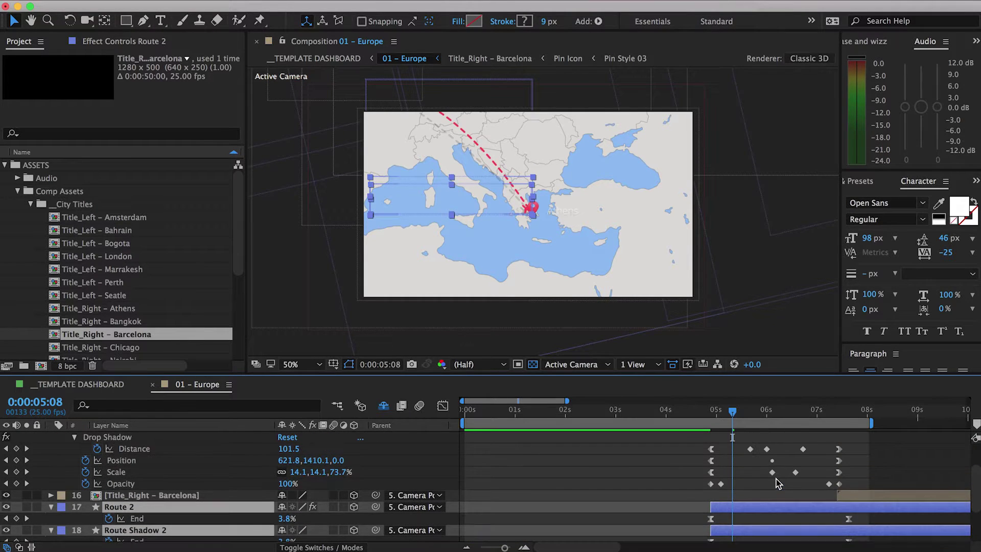
drag(688, 437, 862, 547)
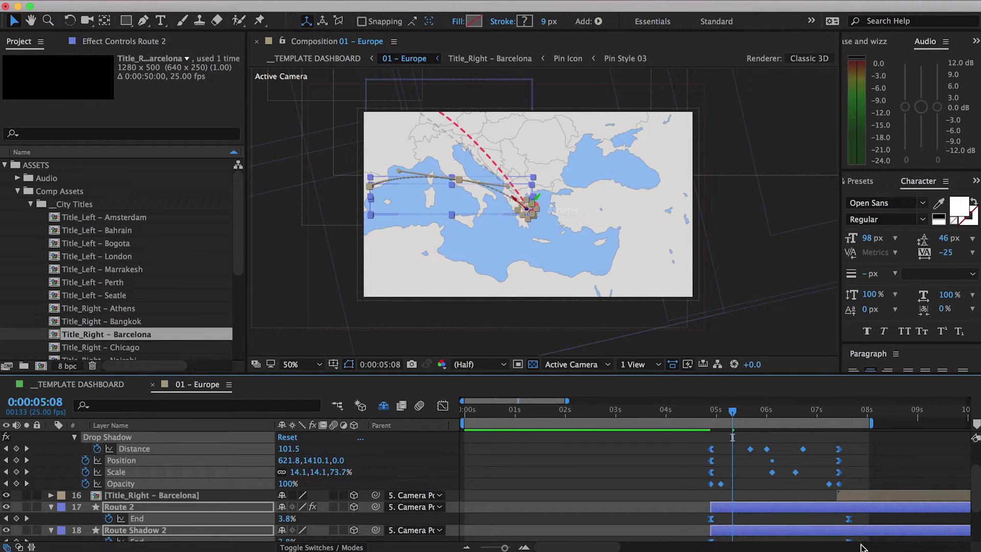
drag(731, 407, 714, 418)
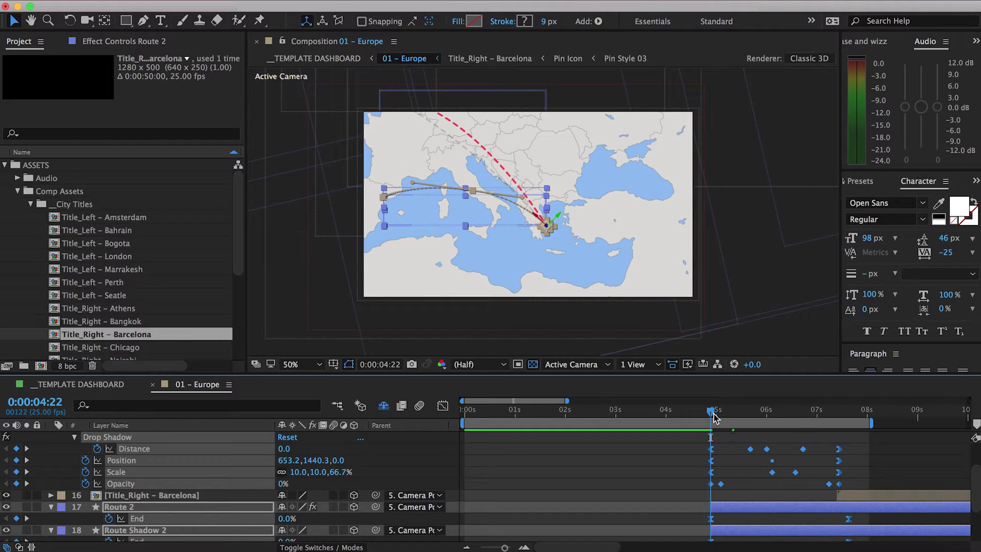
drag(838, 483, 838, 484)
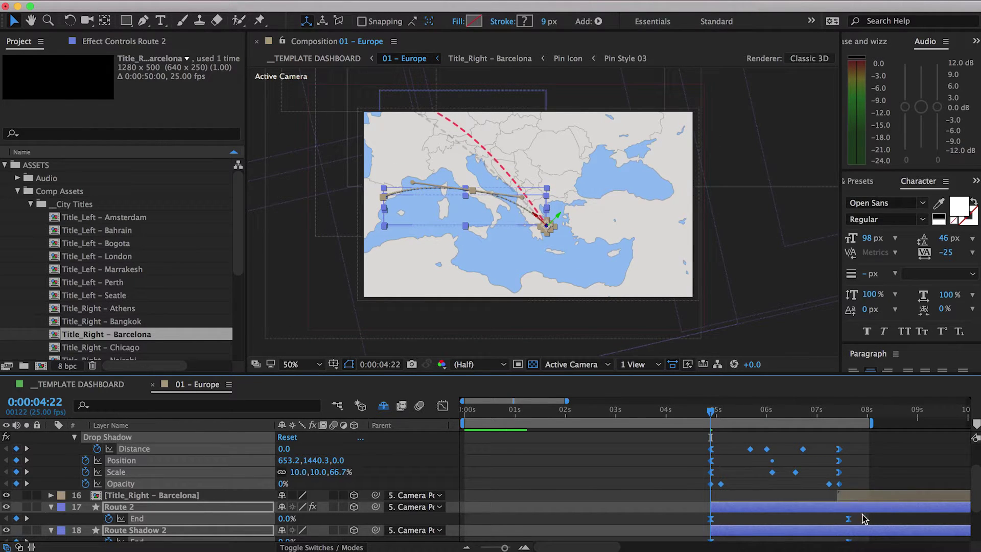
drag(850, 522, 819, 522)
Move the Camera Position keyframes earlier, with the later one at 7:05
scroll(780, 430, up, 2)
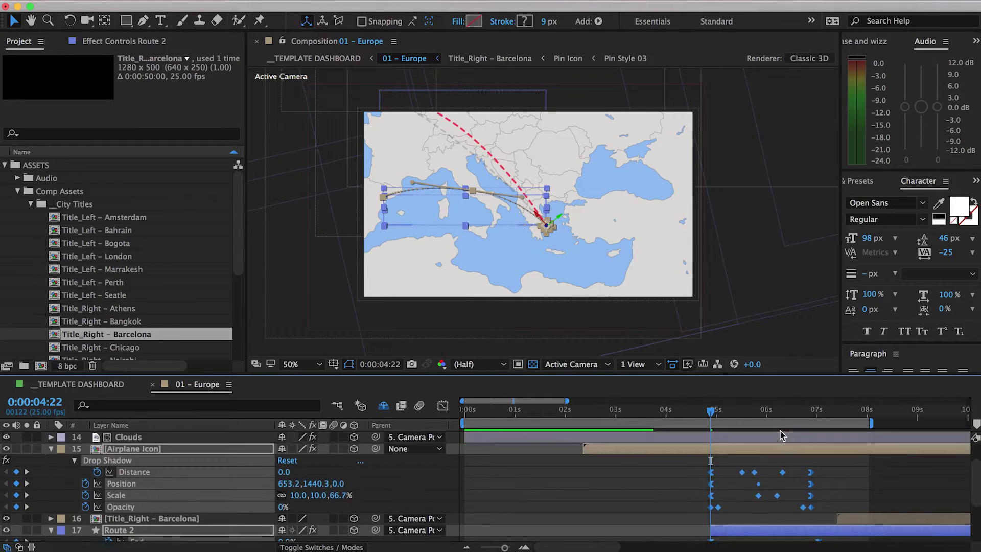
drag(680, 416, 706, 412)
drag(768, 447, 722, 452)
drag(915, 449, 827, 455)
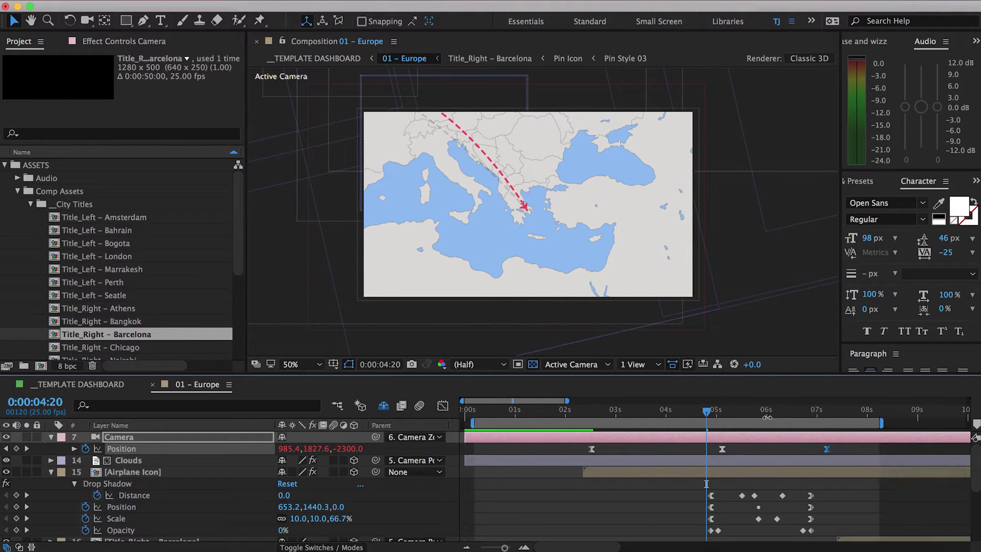
mouse_move(766, 412)
mouse_down()
mouse_move(813, 416)
mouse_move(764, 417)
mouse_up()
click(811, 507)
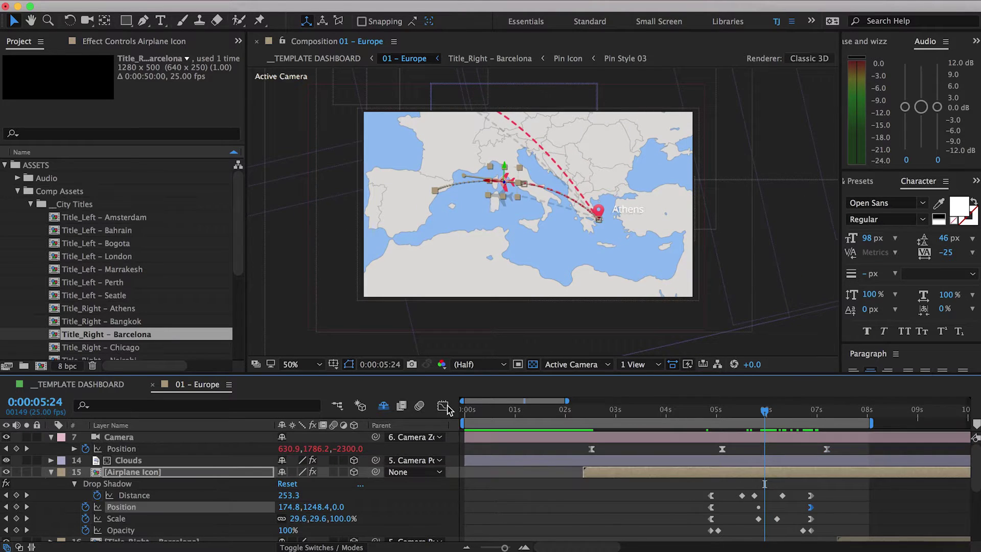
key(shift+F3)
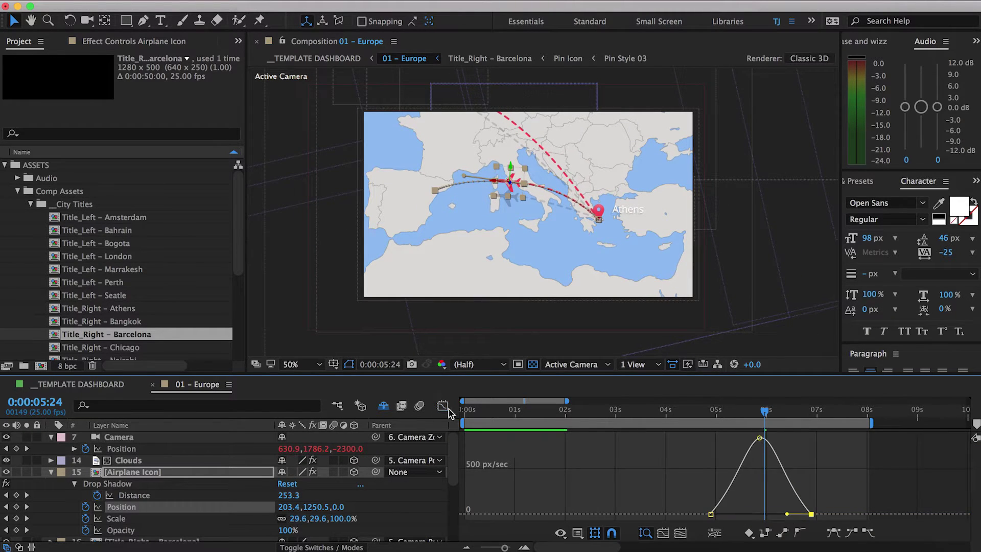
click(443, 405)
key(space)
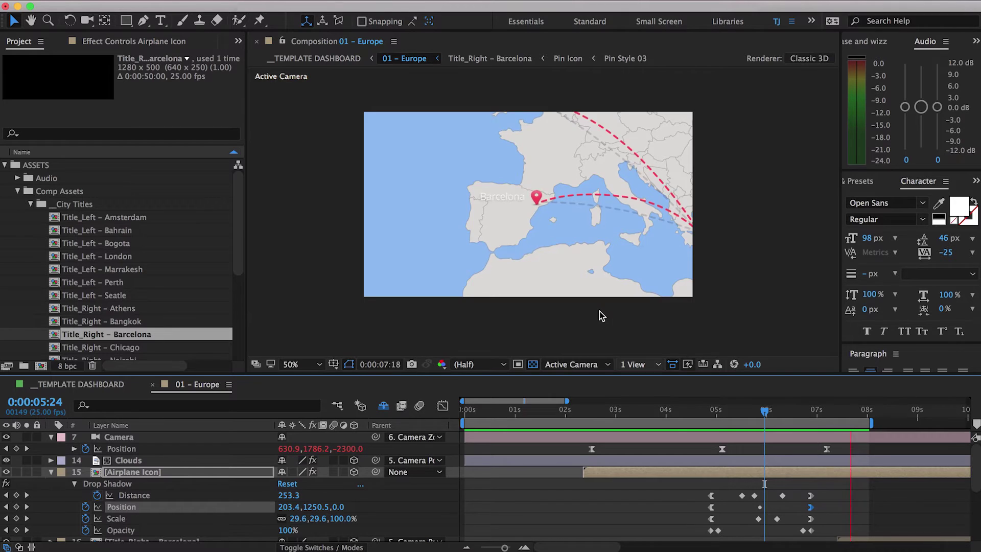
Nudge the Barcelona title and Route 2 layers slightly later
click(773, 415)
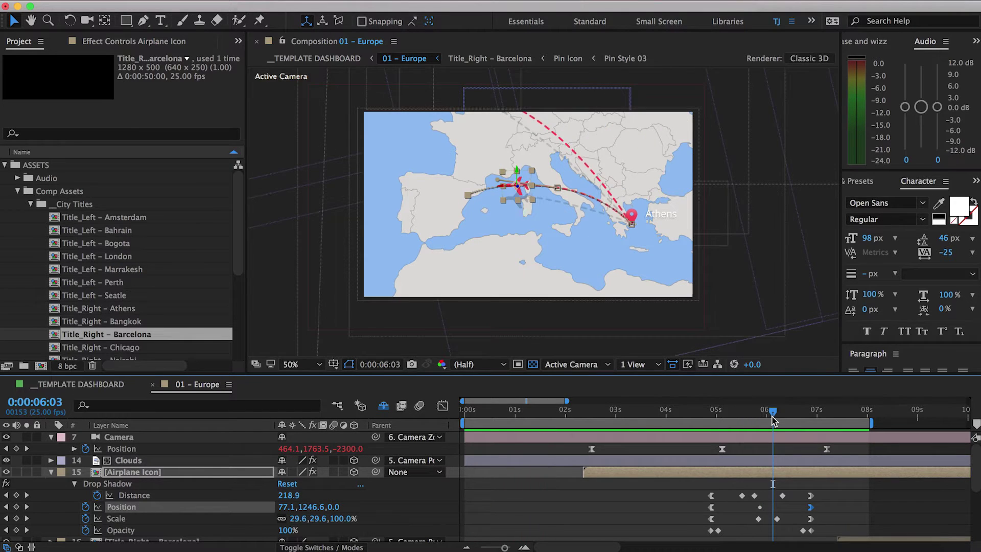
click(954, 412)
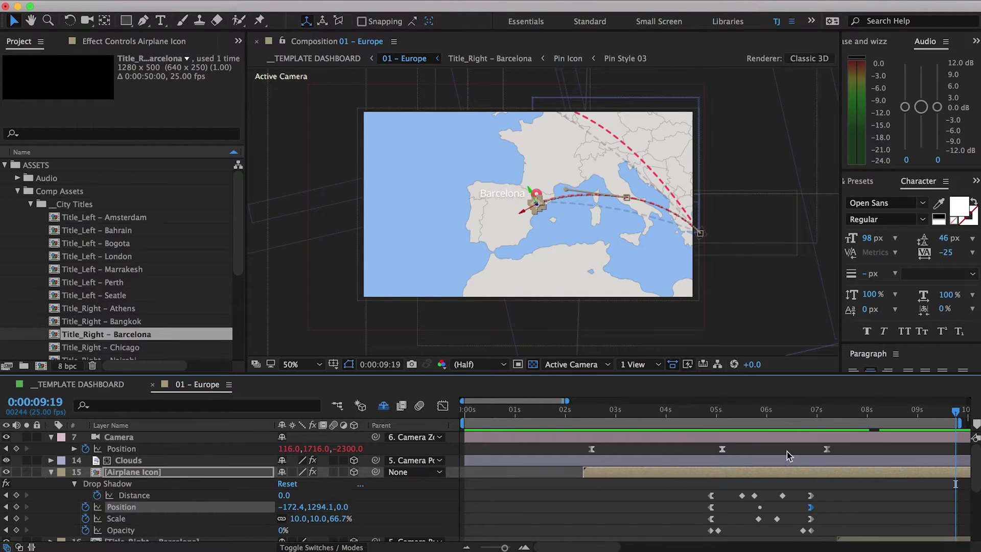
scroll(801, 486, down, 3)
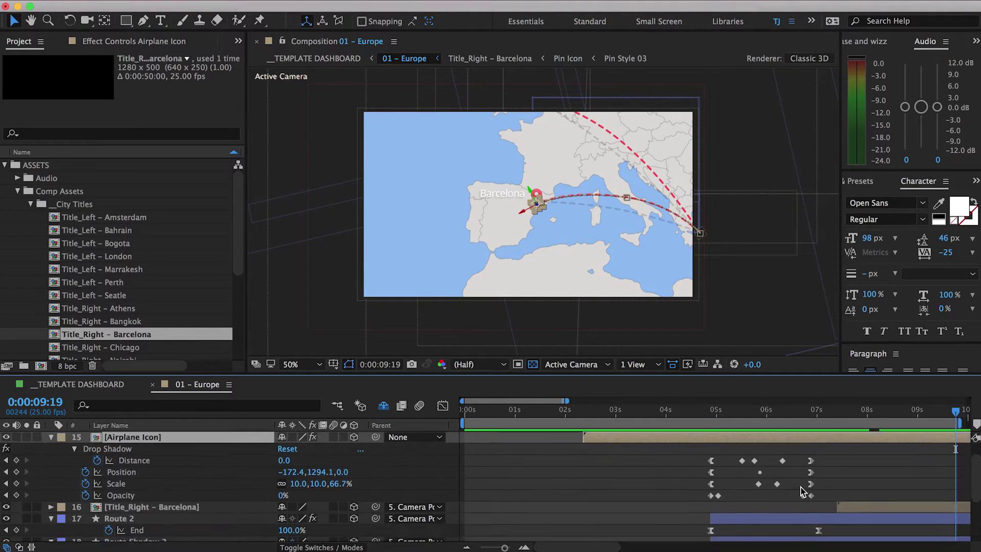
click(769, 508)
scroll(770, 510, up, 2)
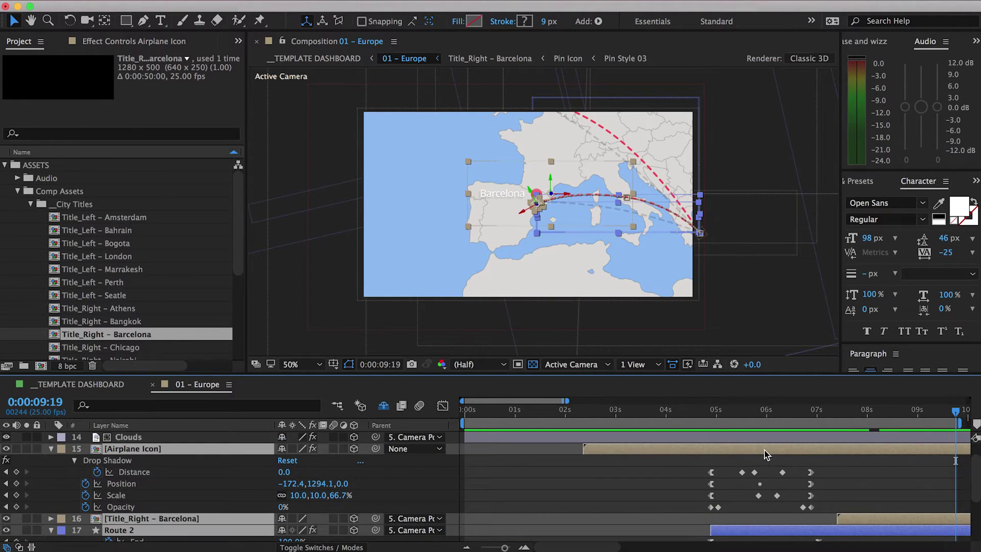
drag(764, 450, 780, 452)
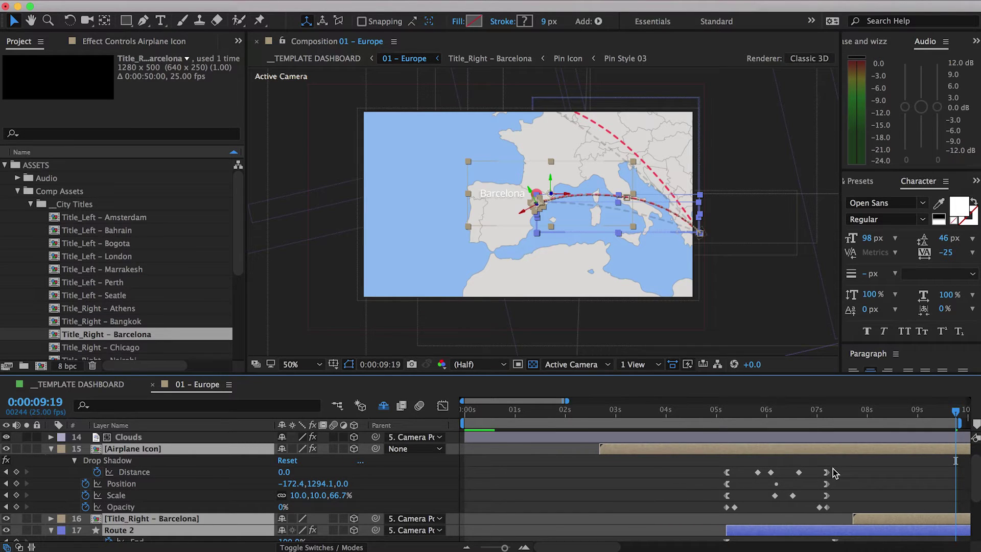
Make the Barcelona title start at 7:07 and preview the animation
click(866, 517)
drag(817, 410, 831, 409)
drag(860, 517, 847, 517)
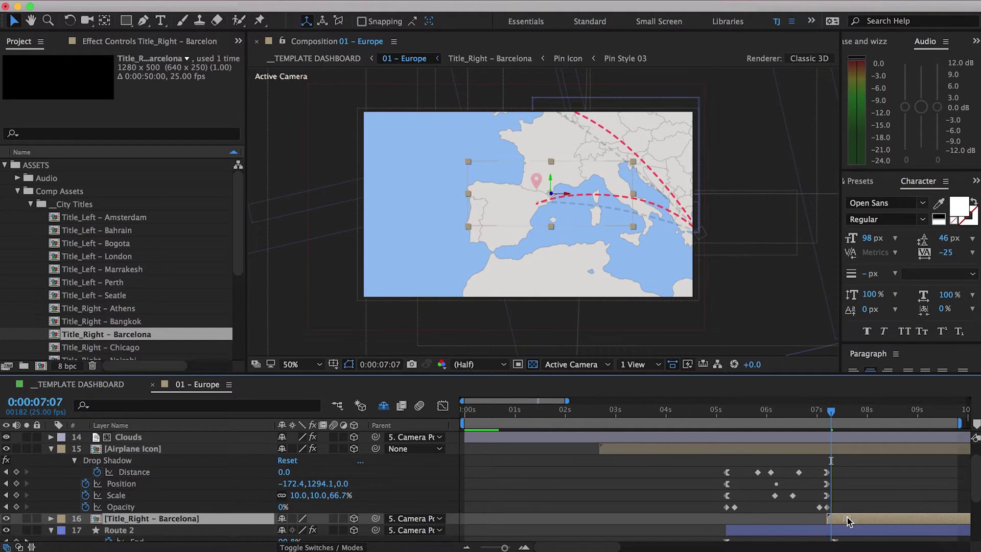
key(space)
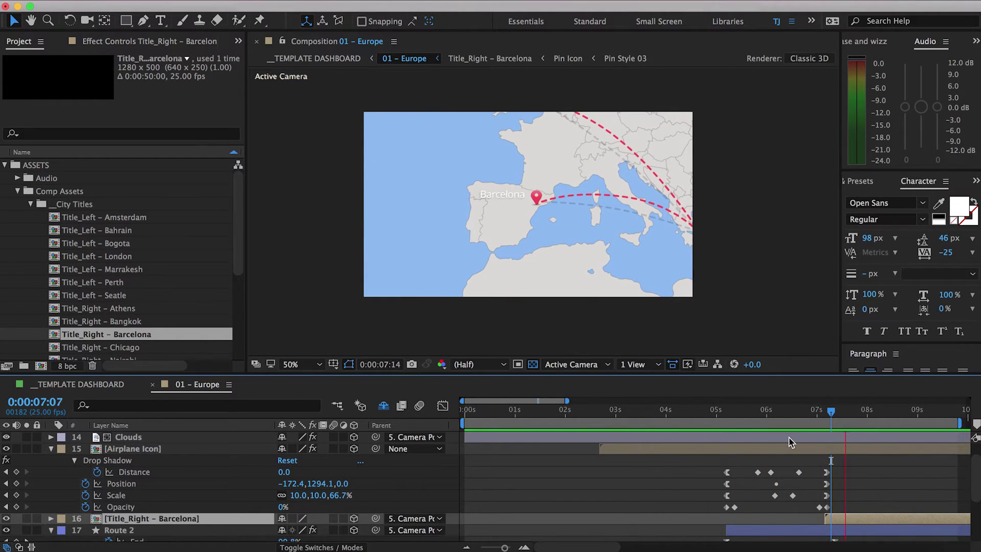
Move the camera Position keyframes to 5:08 and about 7:14, then preview
key(space)
scroll(785, 470, up, 1)
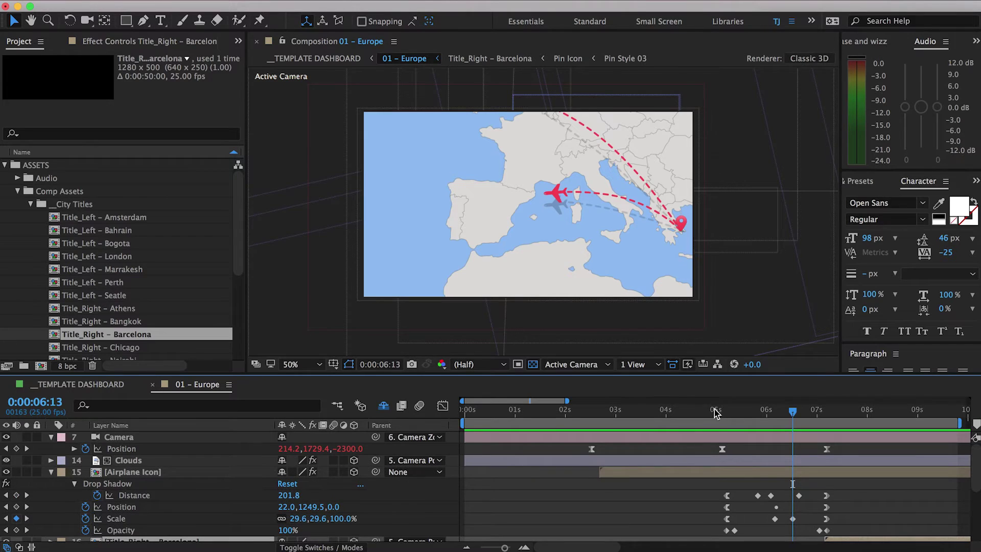
drag(714, 412, 733, 415)
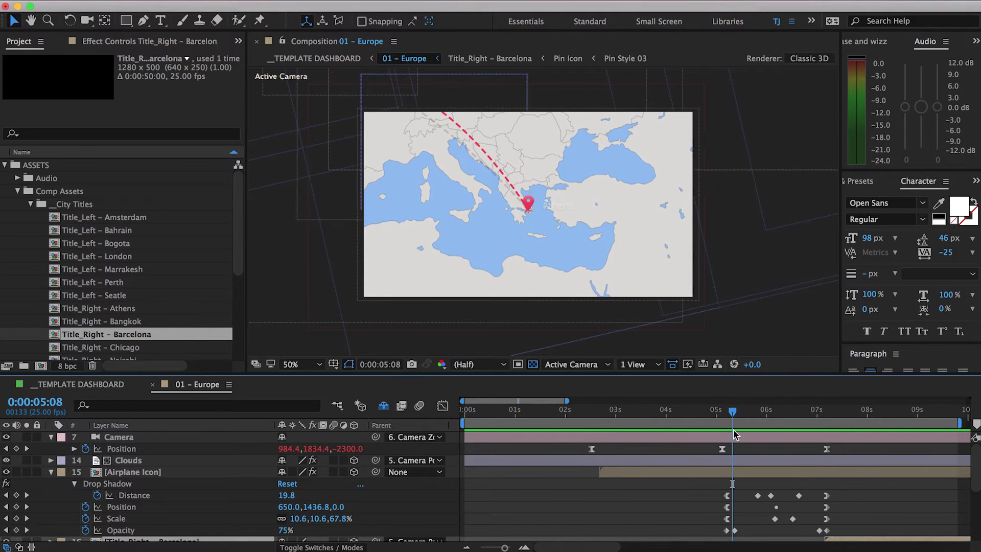
drag(722, 450, 737, 452)
click(828, 450)
drag(838, 454, 847, 454)
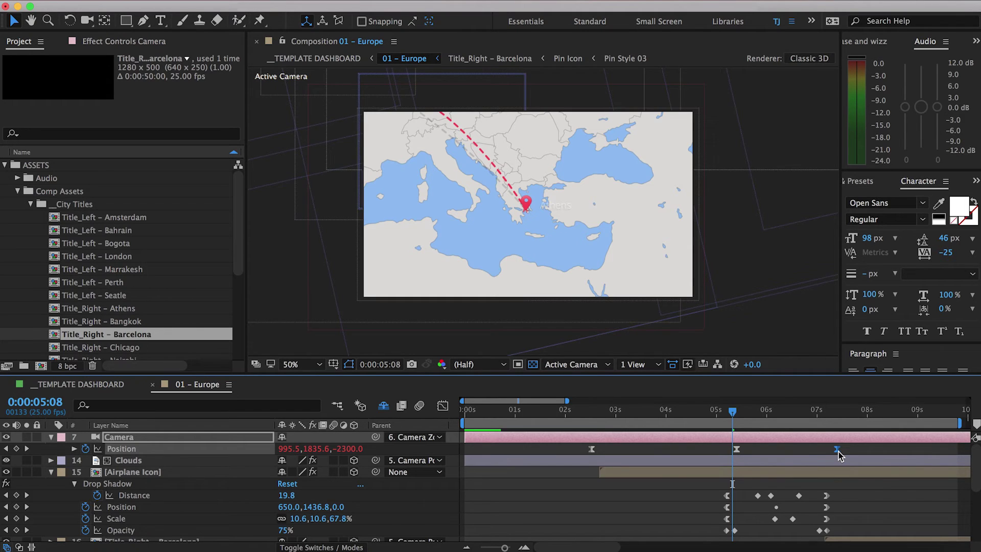
key(space)
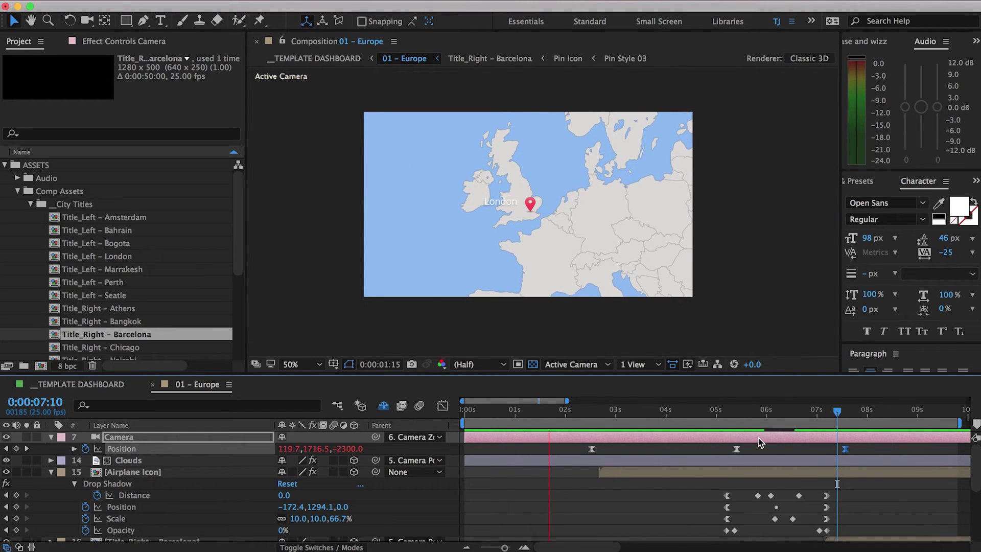